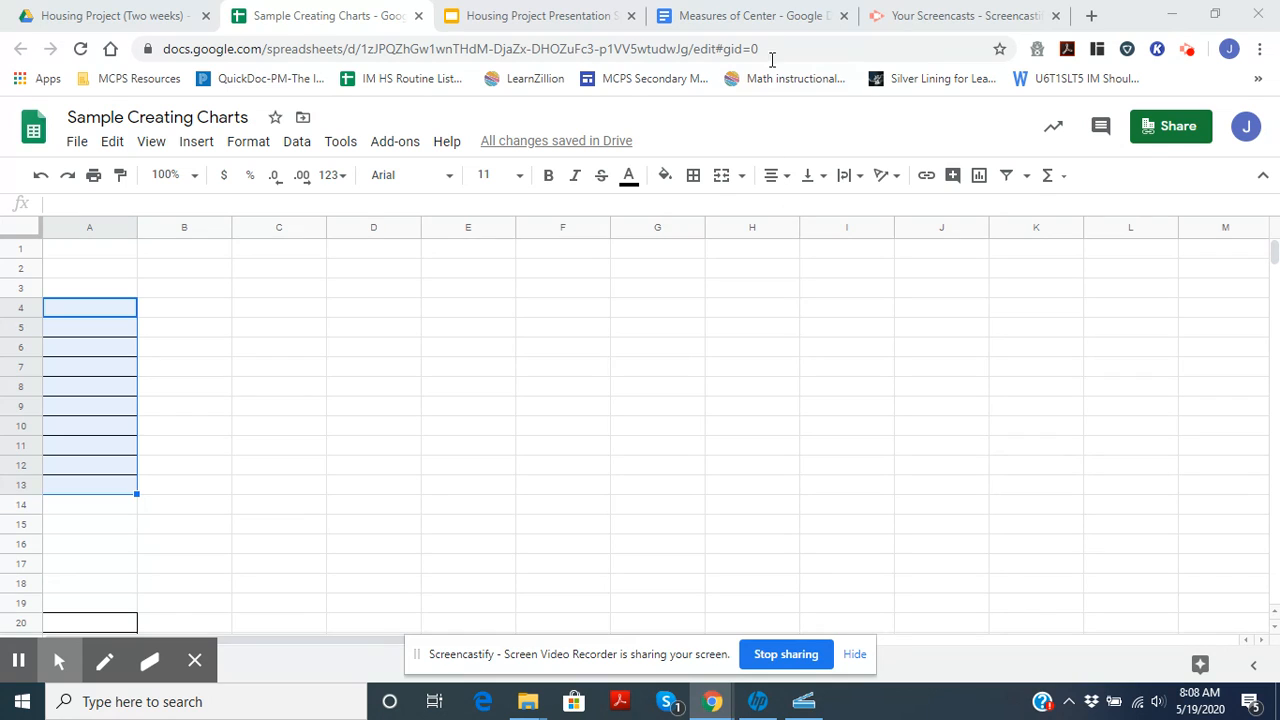
Switch to the Measures of Center document and copy the ten 2005 Tax Assessment values from the East Capital Hill table
{"action": "left_click", "coordinate": [771, 27]}
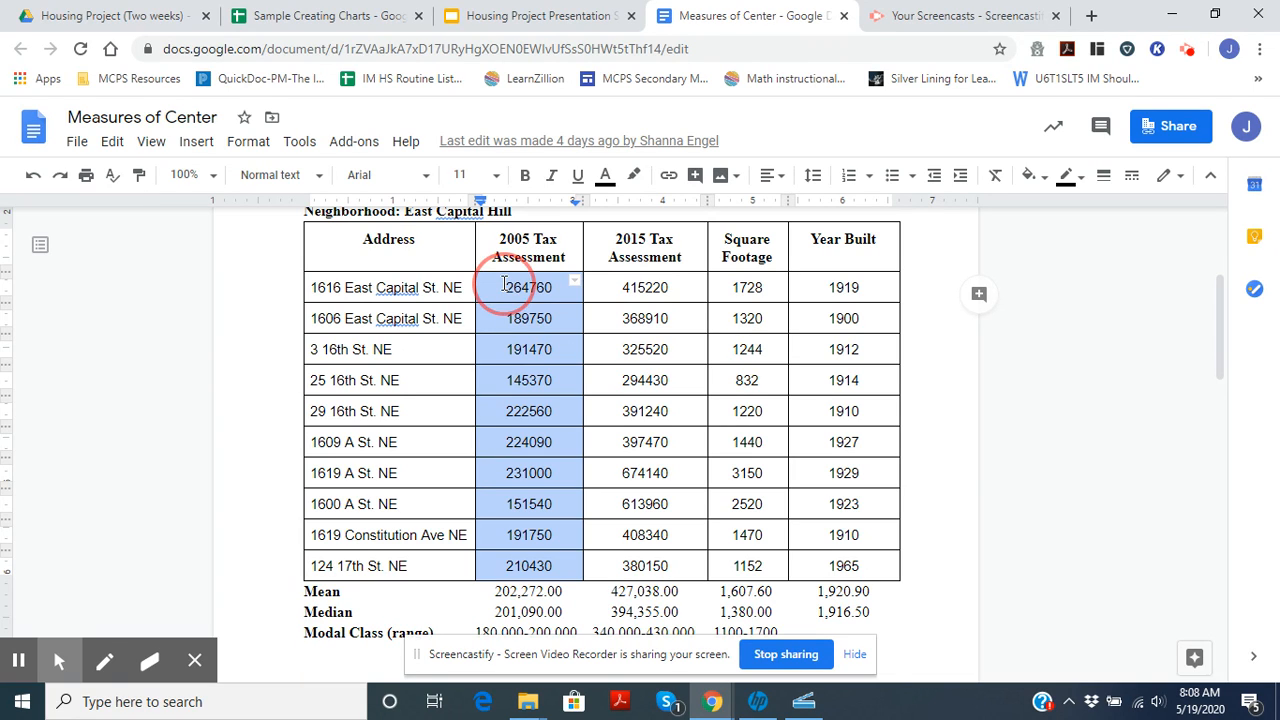
{"action": "left_click", "coordinate": [505, 284]}
{"action": "left_click_drag", "start_coordinate": [505, 284], "coordinate": [537, 560]}
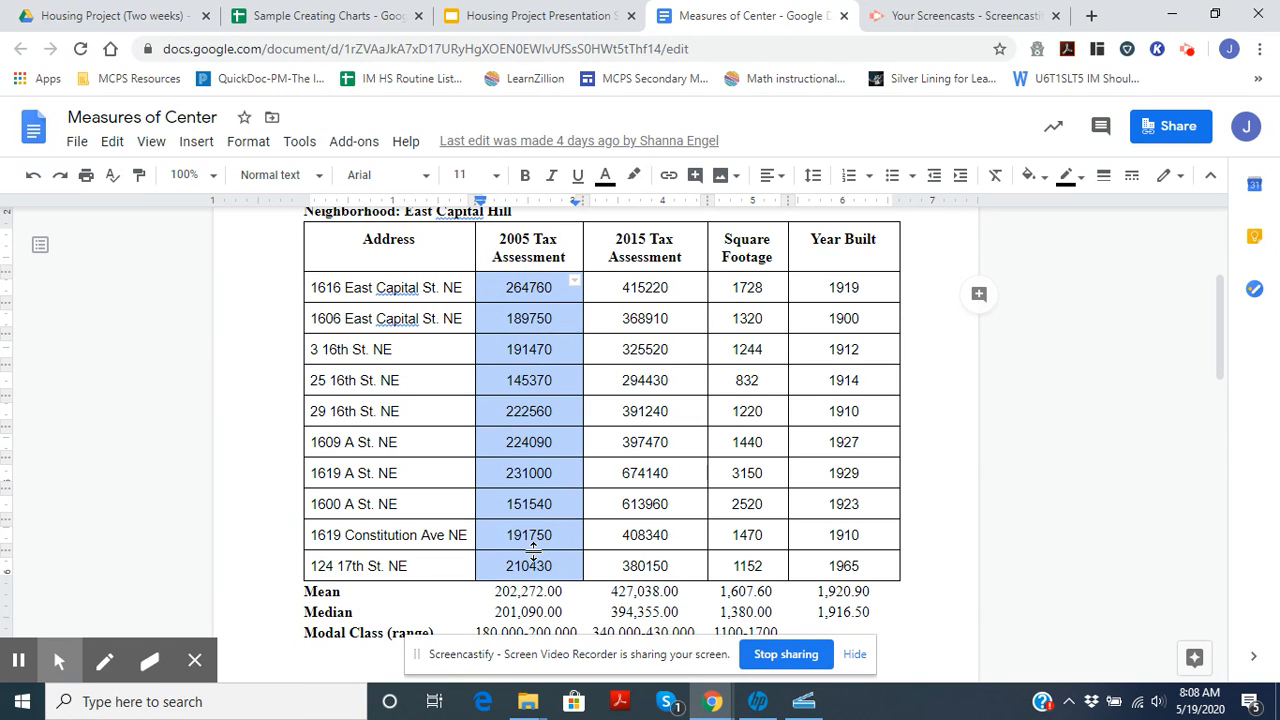
{"action": "right_click", "coordinate": [540, 418]}
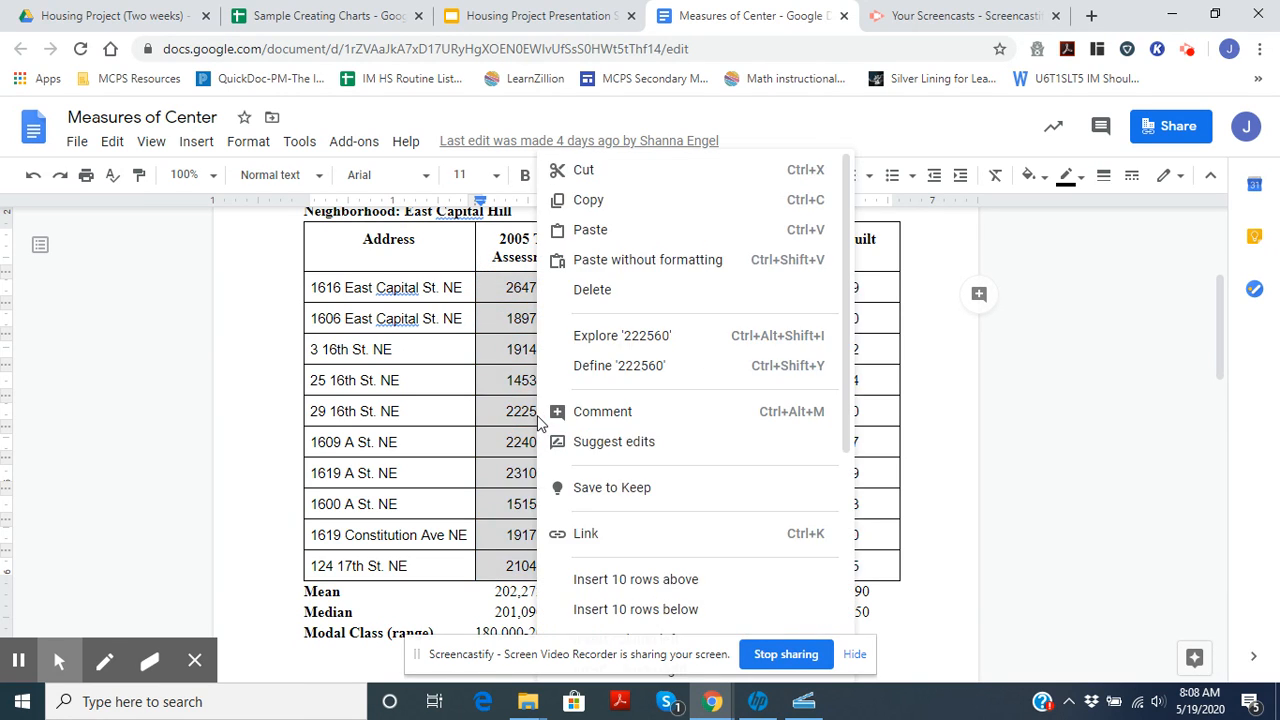
{"action": "left_click", "coordinate": [592, 203]}
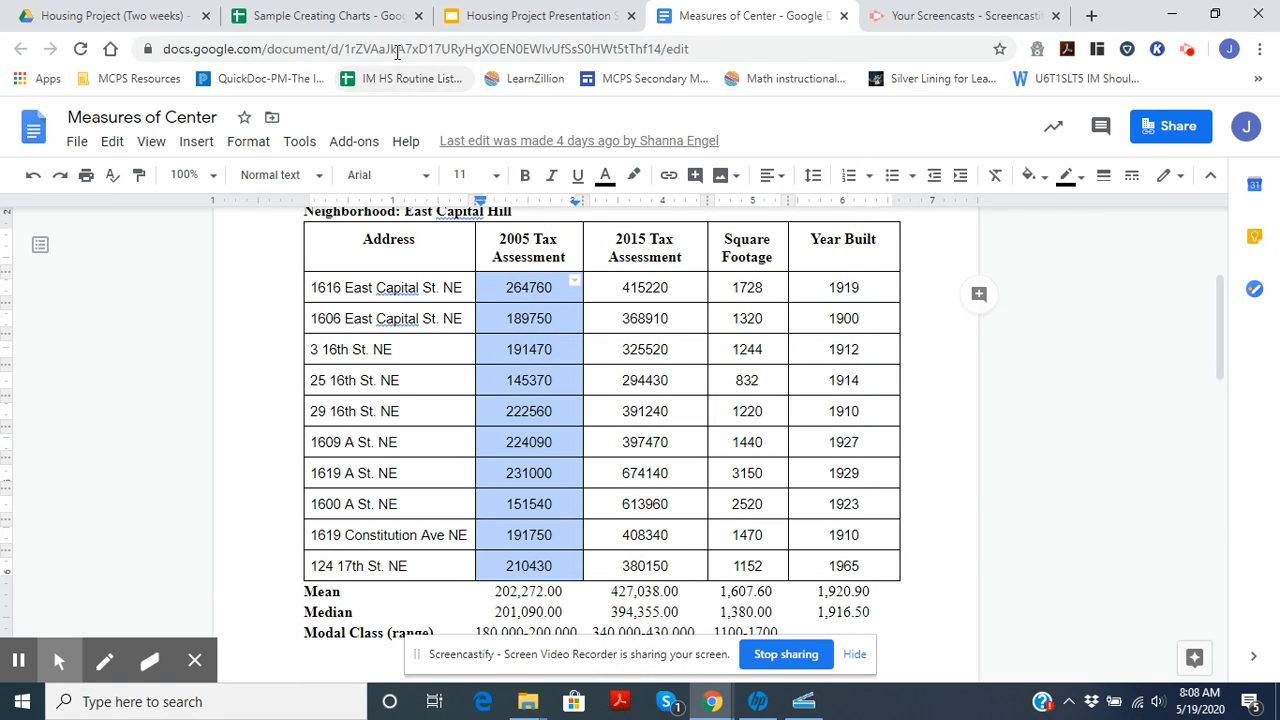
Switch to the Sample Creating Charts spreadsheet and paste the copied values into column A, starting the paste at A2
{"action": "left_click", "coordinate": [373, 27]}
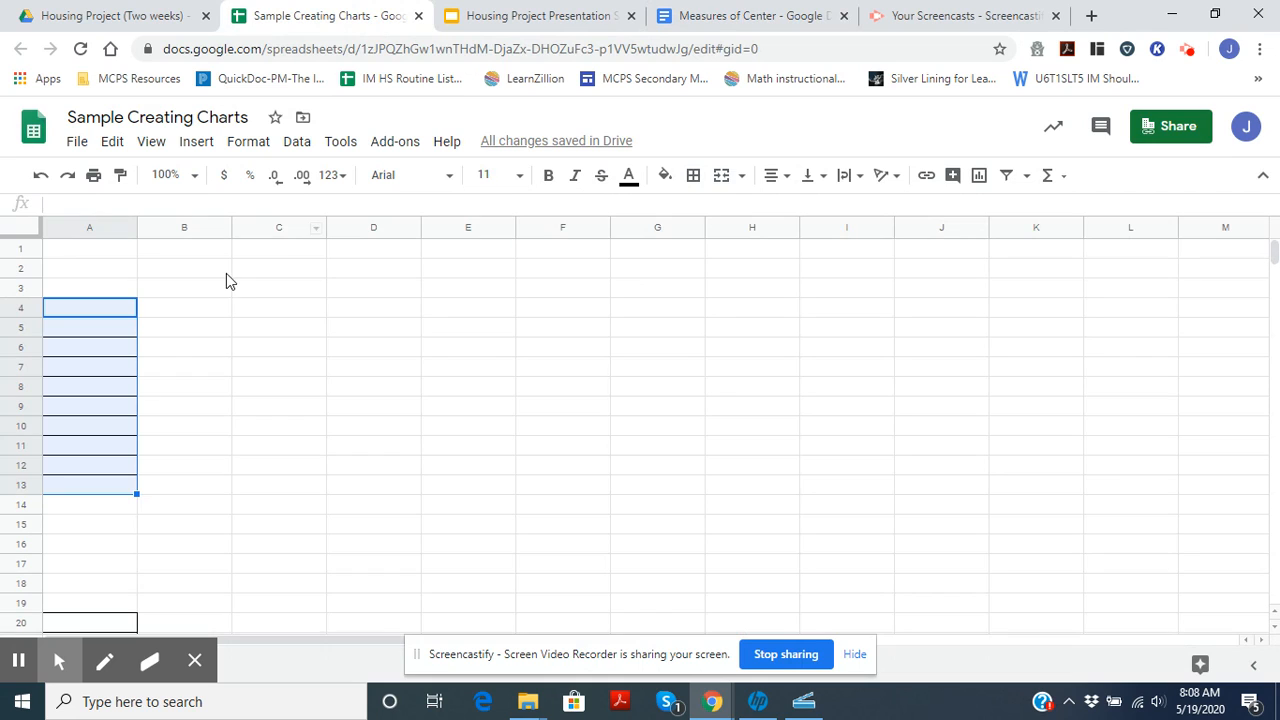
{"action": "left_click", "coordinate": [110, 273]}
{"action": "left_click_drag", "start_coordinate": [110, 273], "coordinate": [80, 491]}
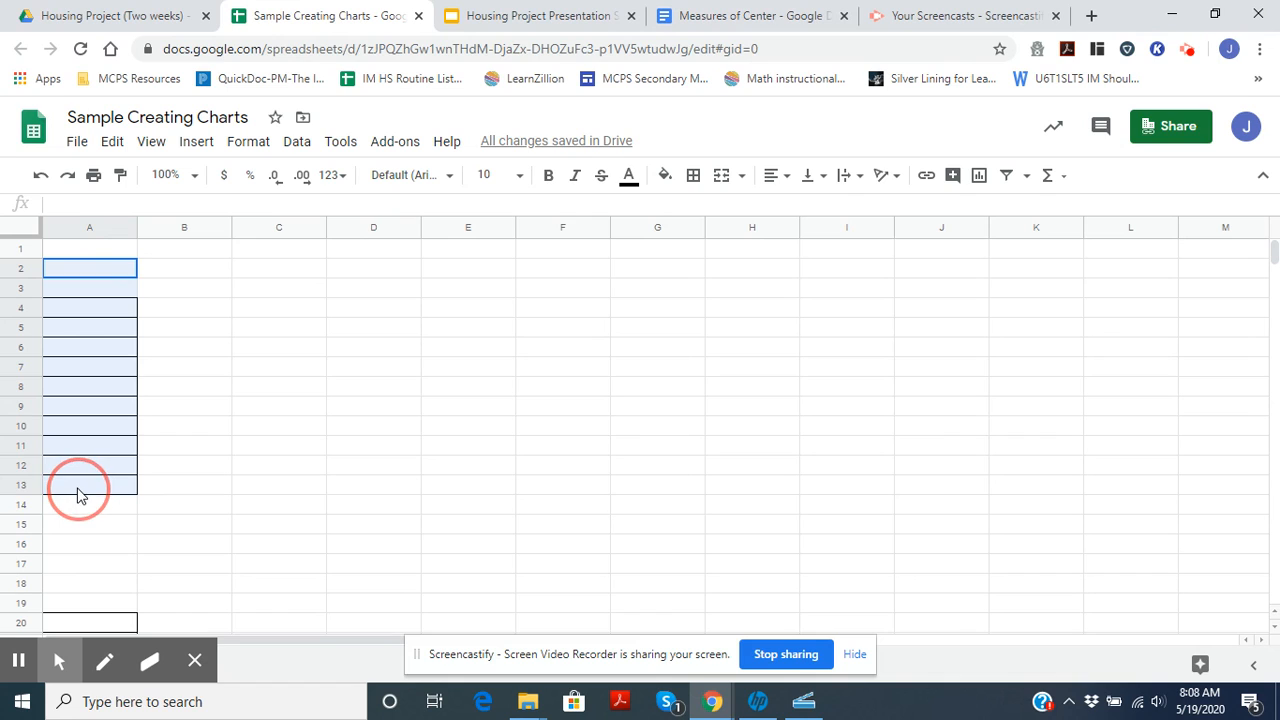
{"action": "right_click", "coordinate": [91, 425]}
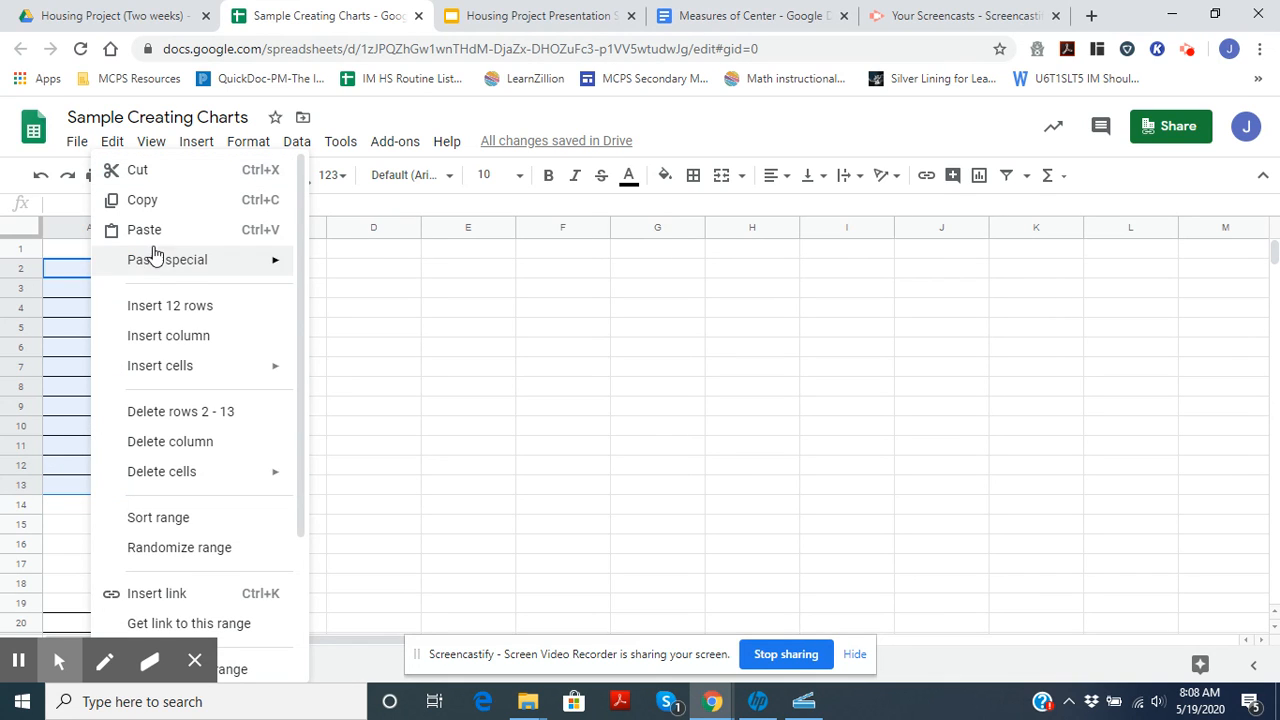
{"action": "left_click", "coordinate": [155, 232]}
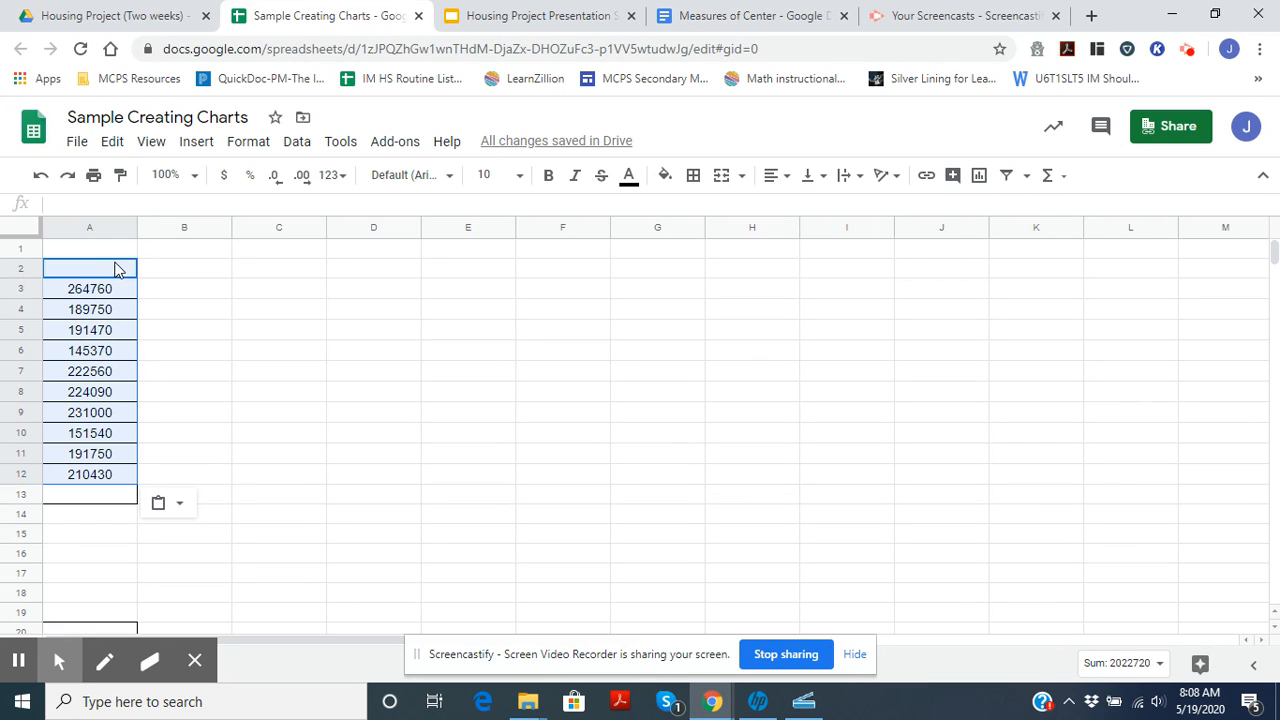
Enter the heading "Tax Assessment Data 2005" in cell A2 above the pasted values
{"action": "left_click", "coordinate": [112, 271]}
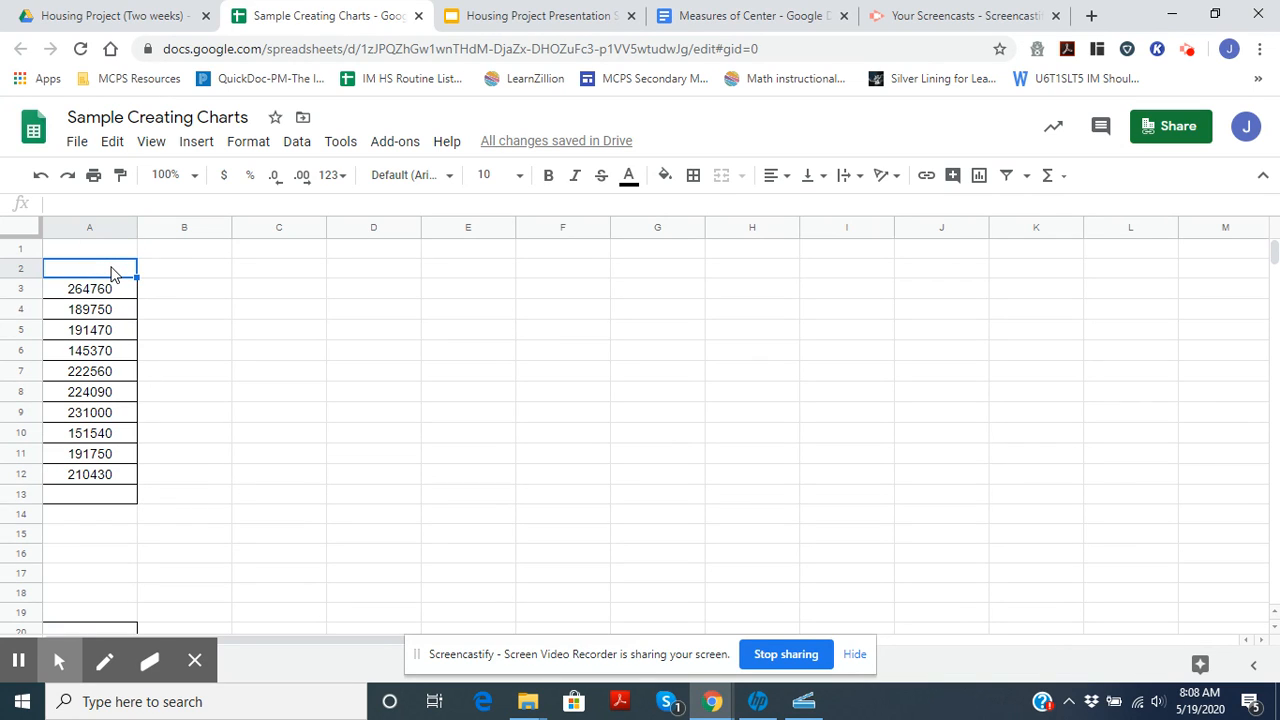
{"action": "type", "text": "Ta"}
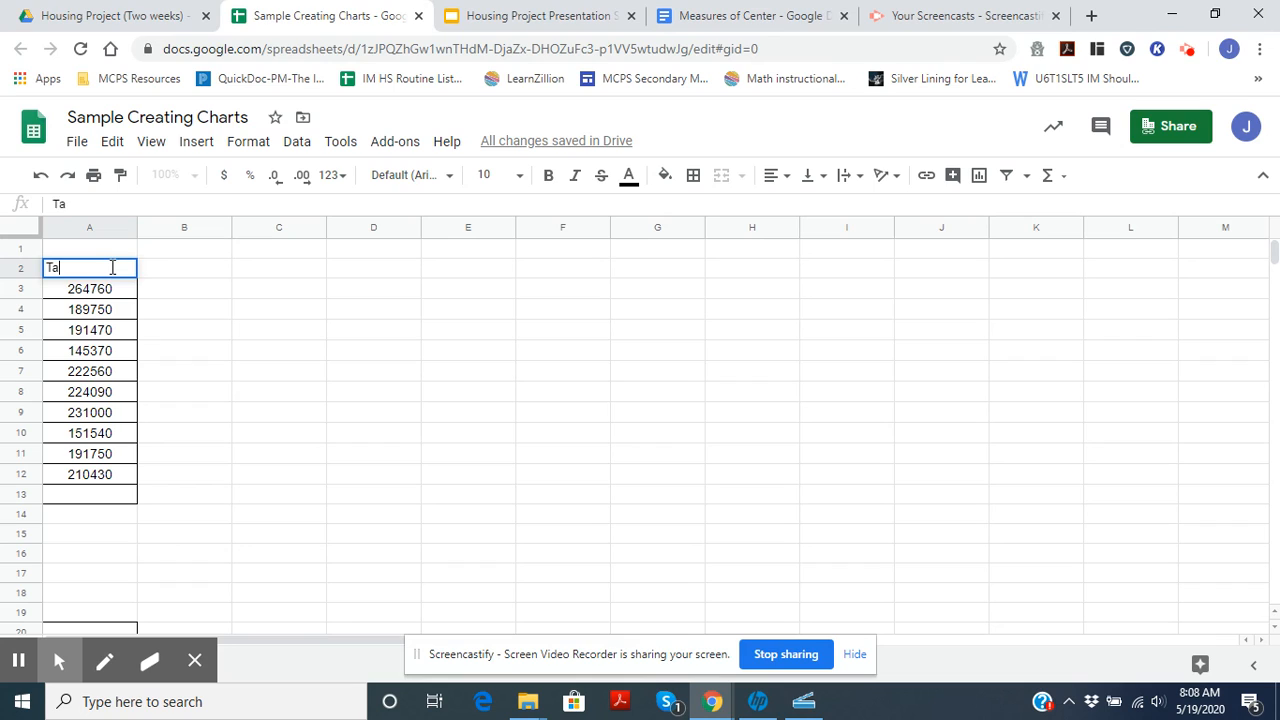
{"action": "type", "text": "x Assessment Data 2005"}
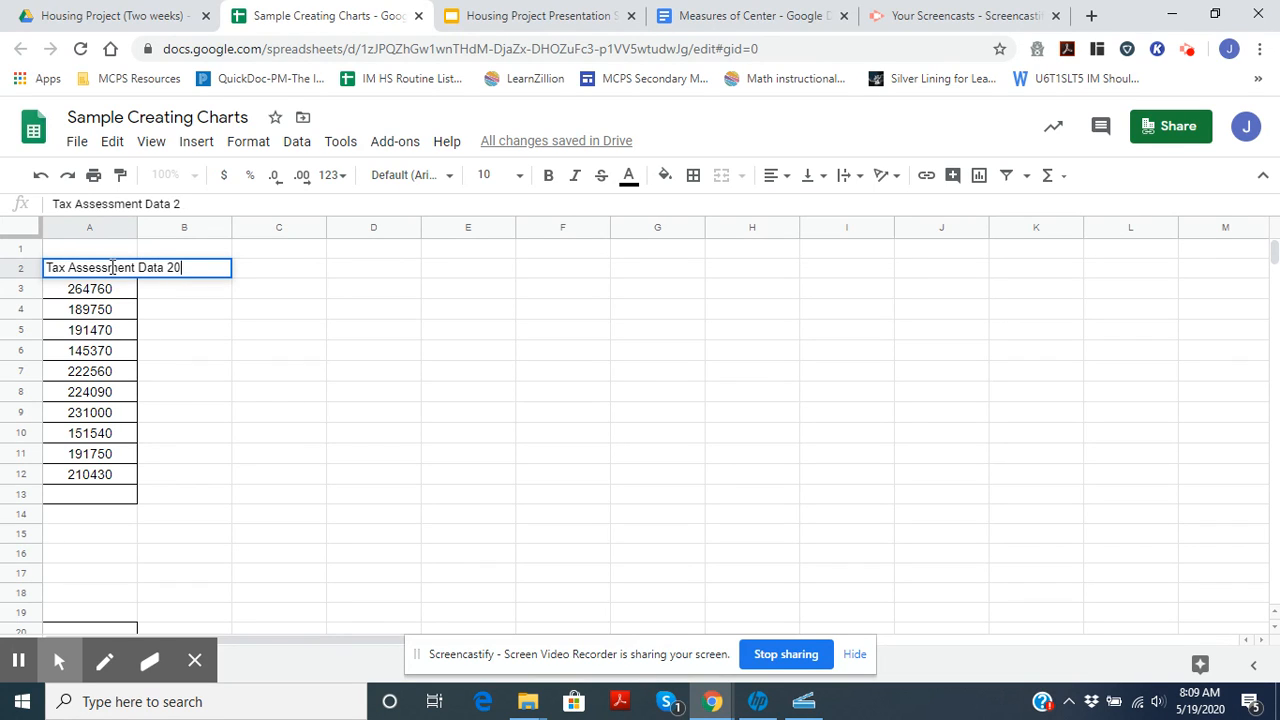
{"action": "left_click", "coordinate": [164, 271]}
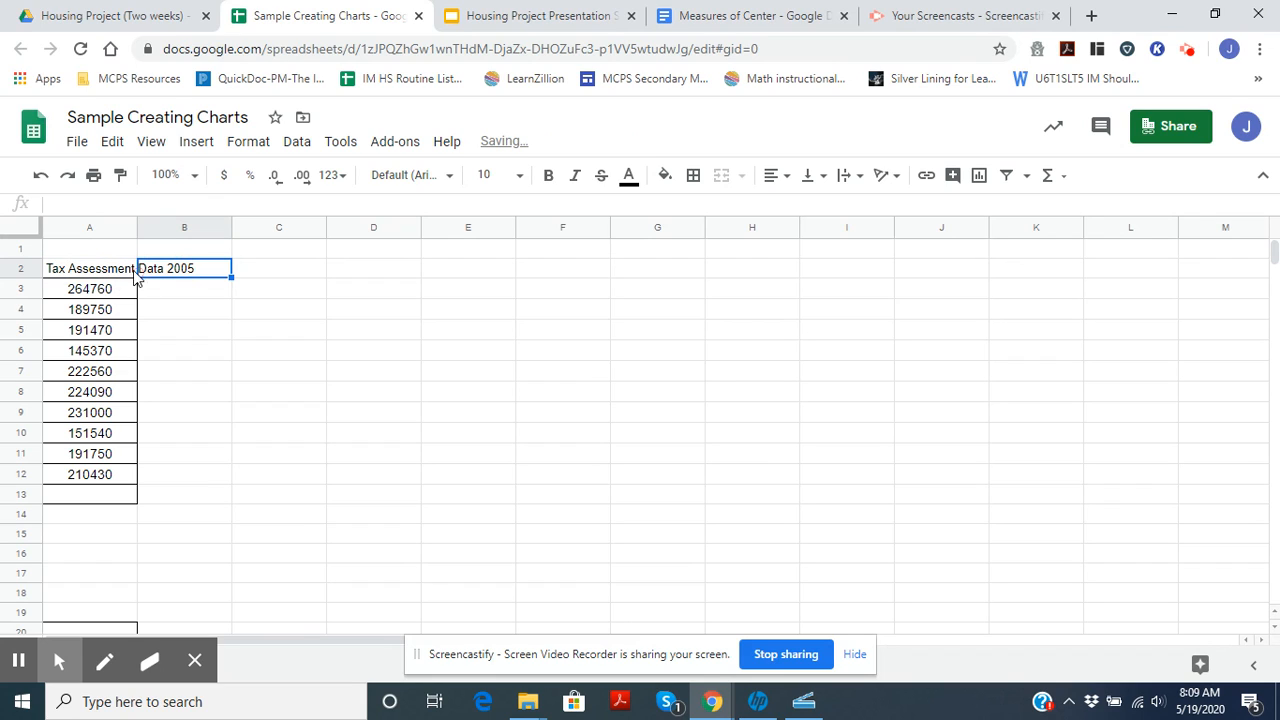
Set the text wrapping of heading cell A2 to Wrap
{"action": "left_click", "coordinate": [114, 274]}
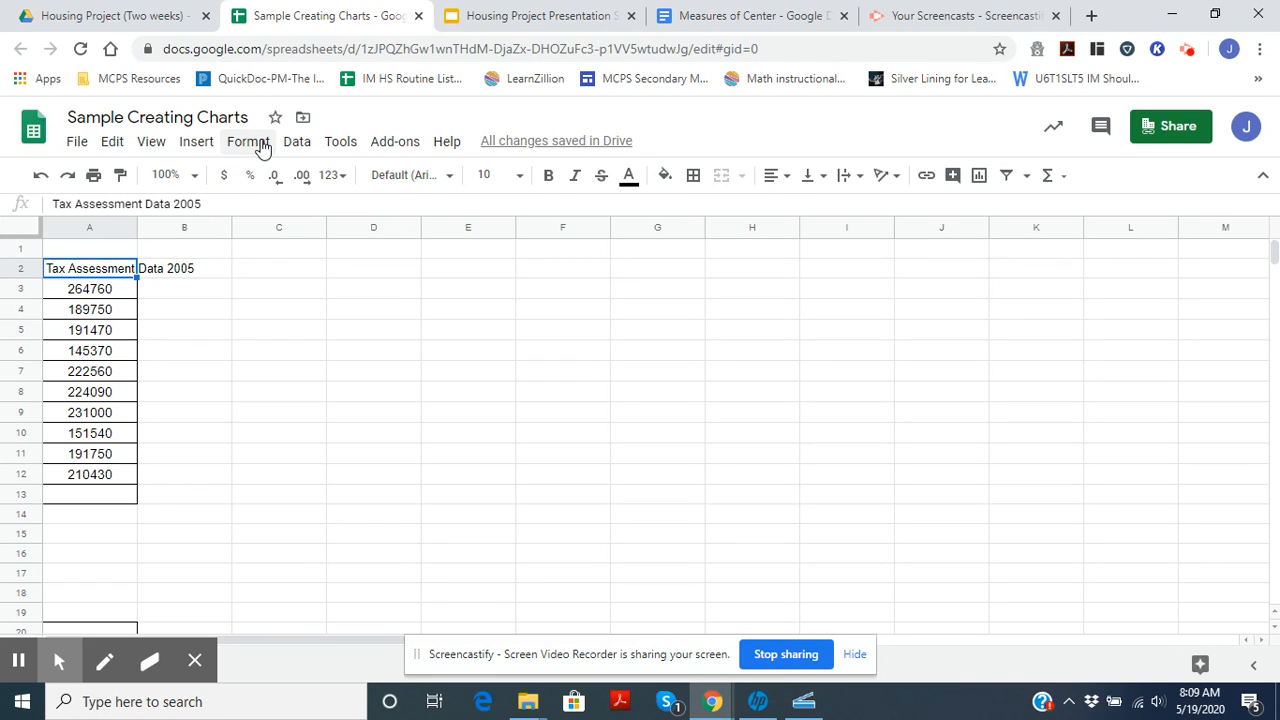
{"action": "left_click", "coordinate": [250, 145]}
{"action": "mouse_move", "coordinate": [290, 520]}
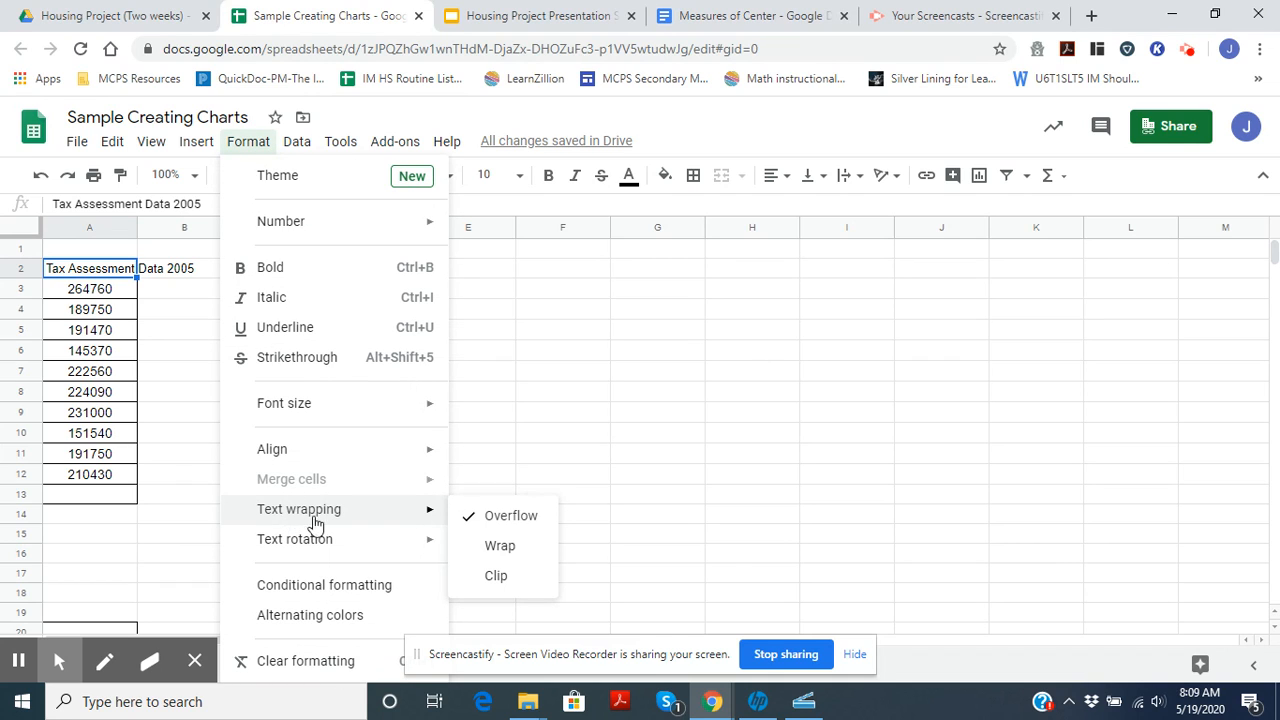
{"action": "left_click", "coordinate": [500, 548]}
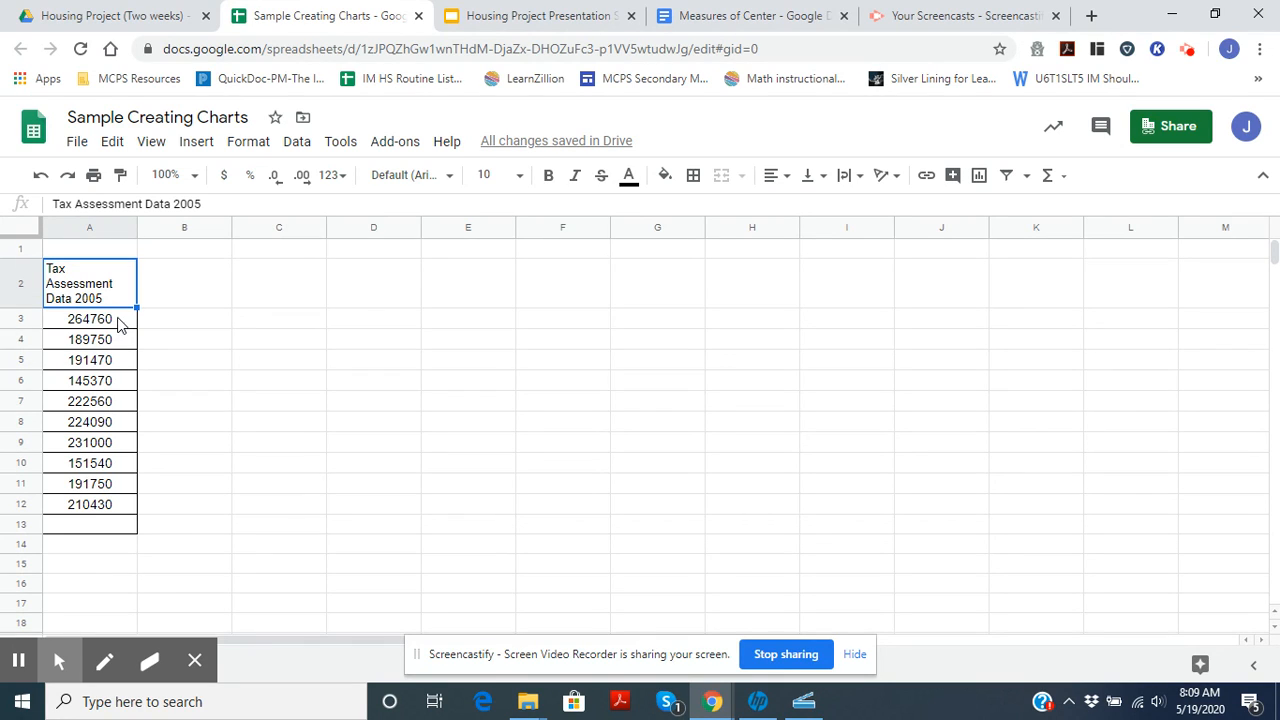
Insert a chart based on the tax assessment values in A3:A12
{"action": "left_click", "coordinate": [118, 320]}
{"action": "left_click_drag", "start_coordinate": [118, 320], "coordinate": [104, 508]}
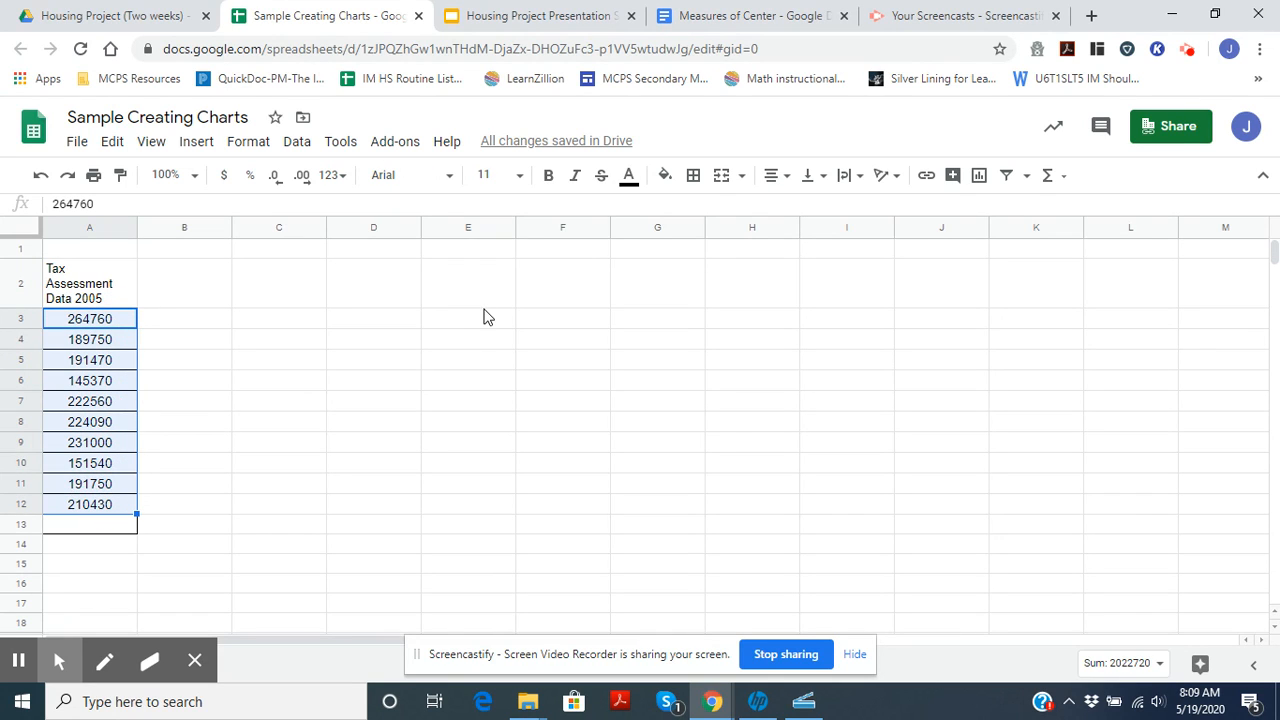
{"action": "left_click", "coordinate": [190, 146]}
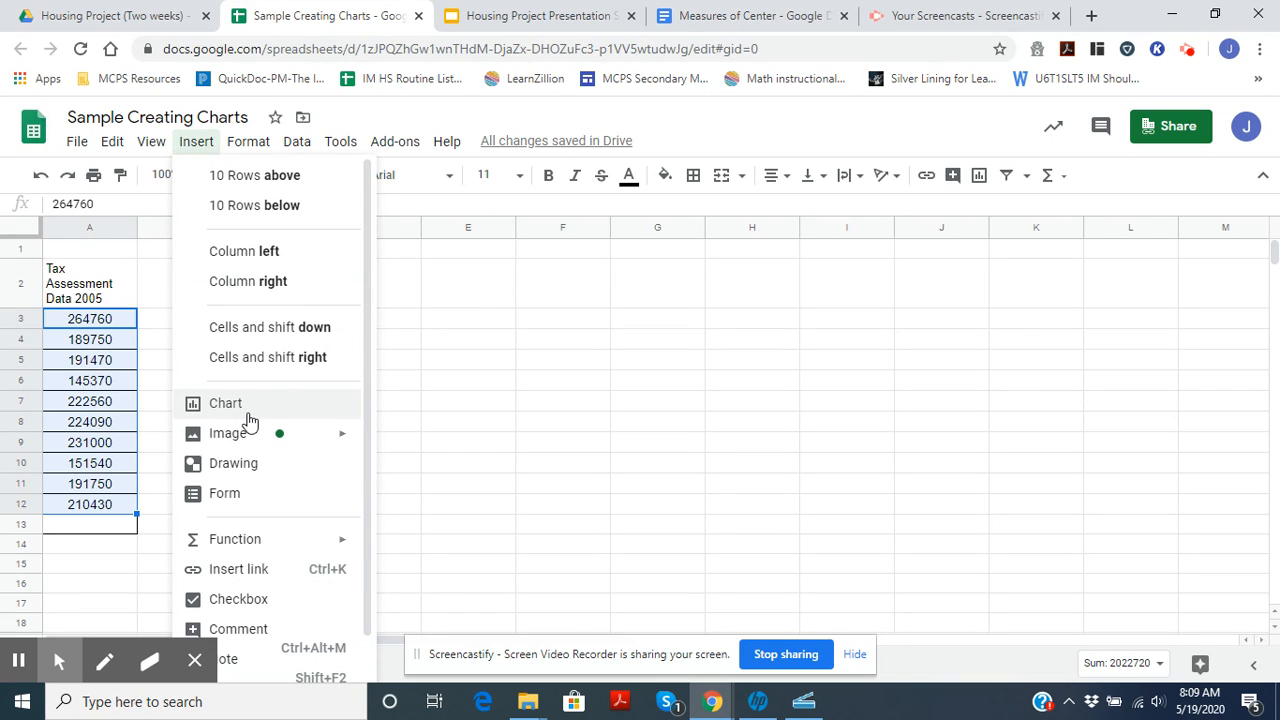
{"action": "left_click", "coordinate": [979, 179]}
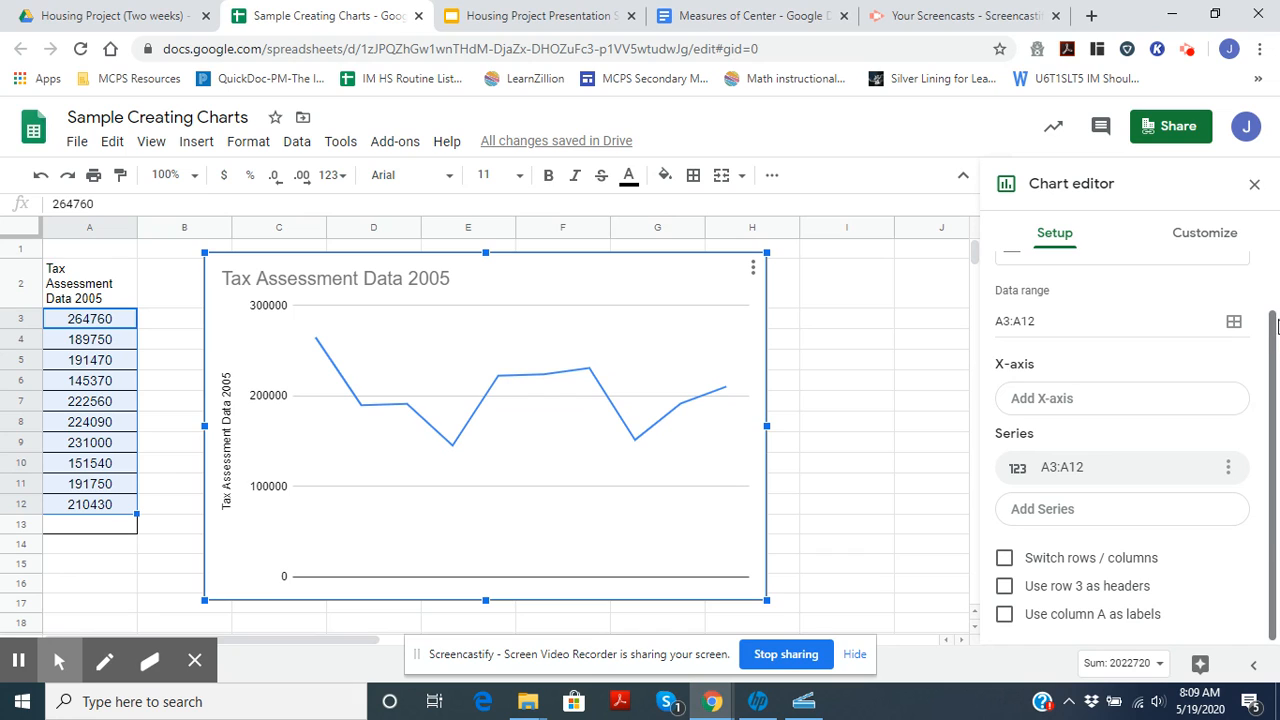
Change the chart type from line chart to the suggested column chart
{"action": "left_click_drag", "start_coordinate": [1275, 335], "coordinate": [1277, 268]}
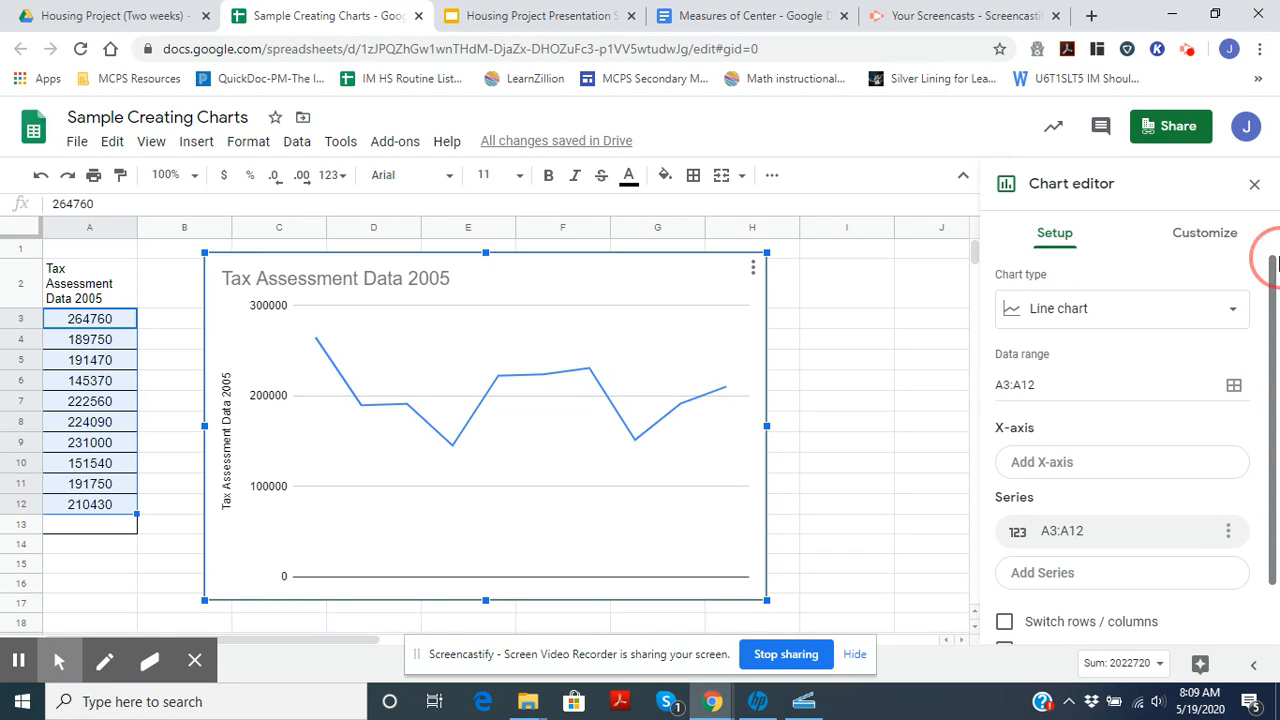
{"action": "left_click", "coordinate": [1114, 312]}
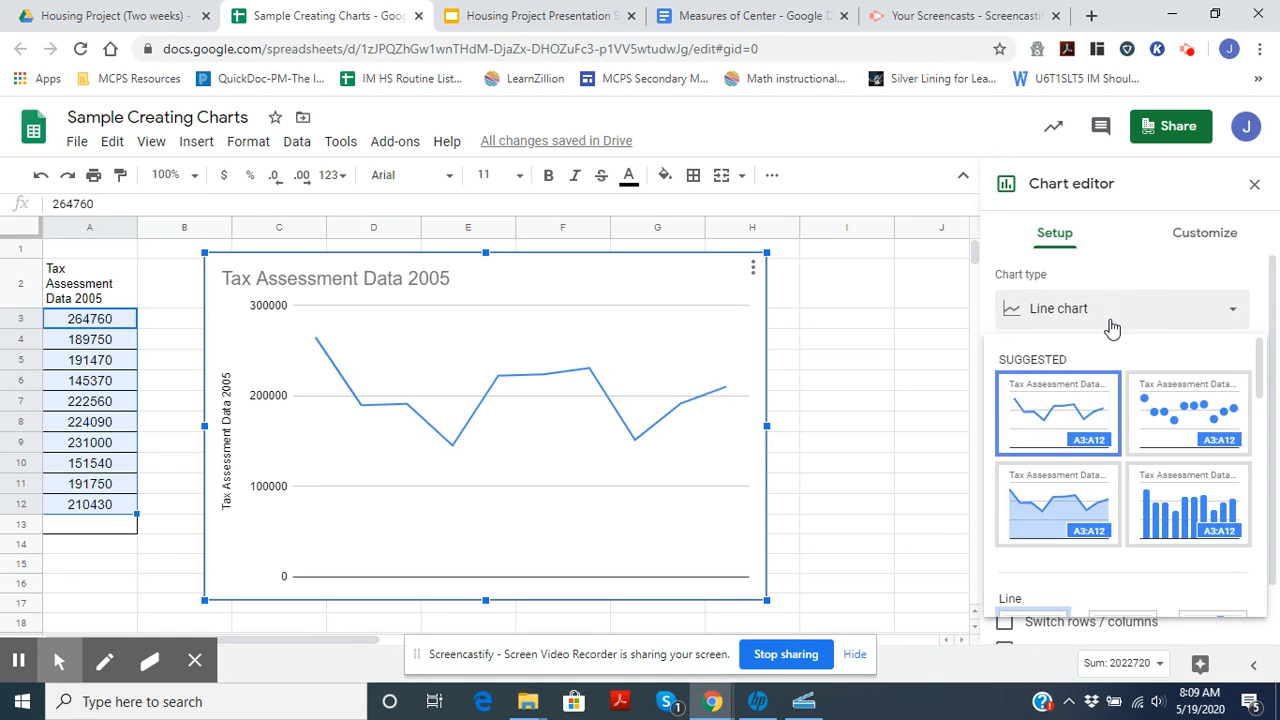
{"action": "left_click", "coordinate": [1193, 517]}
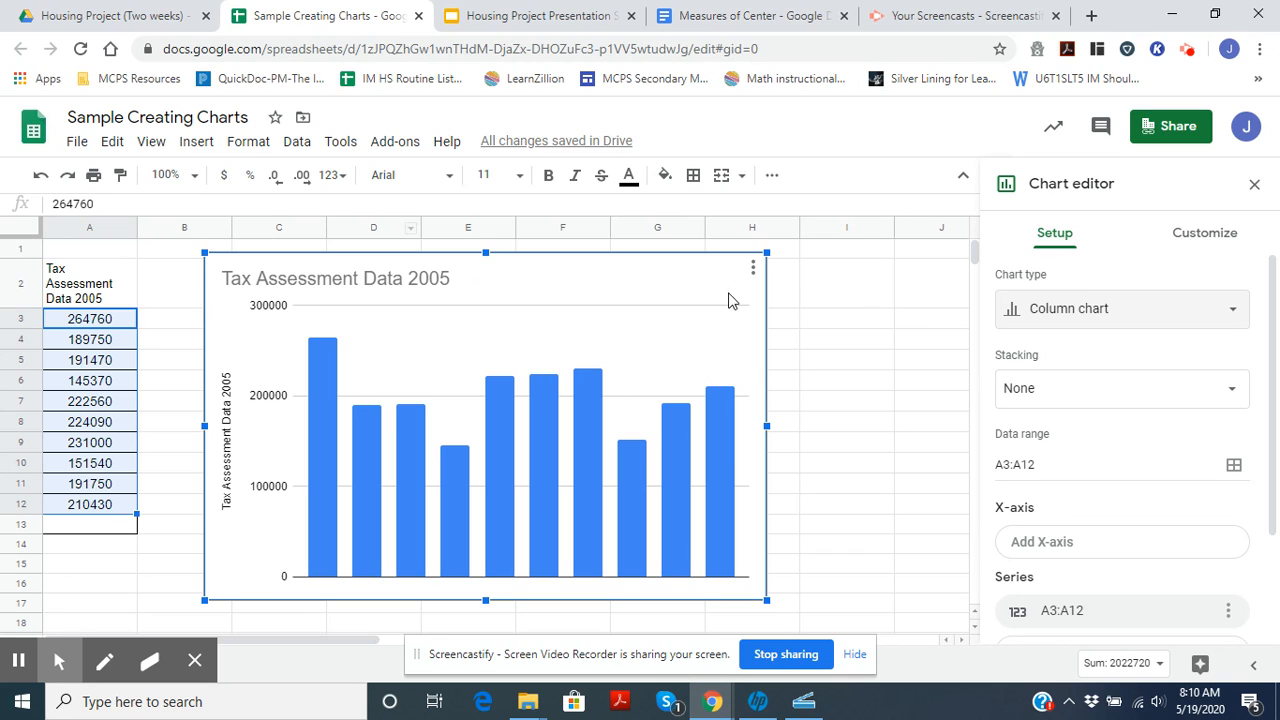
Open the chart and axis title customization and show the settings for the chart title
{"action": "left_click", "coordinate": [1201, 240]}
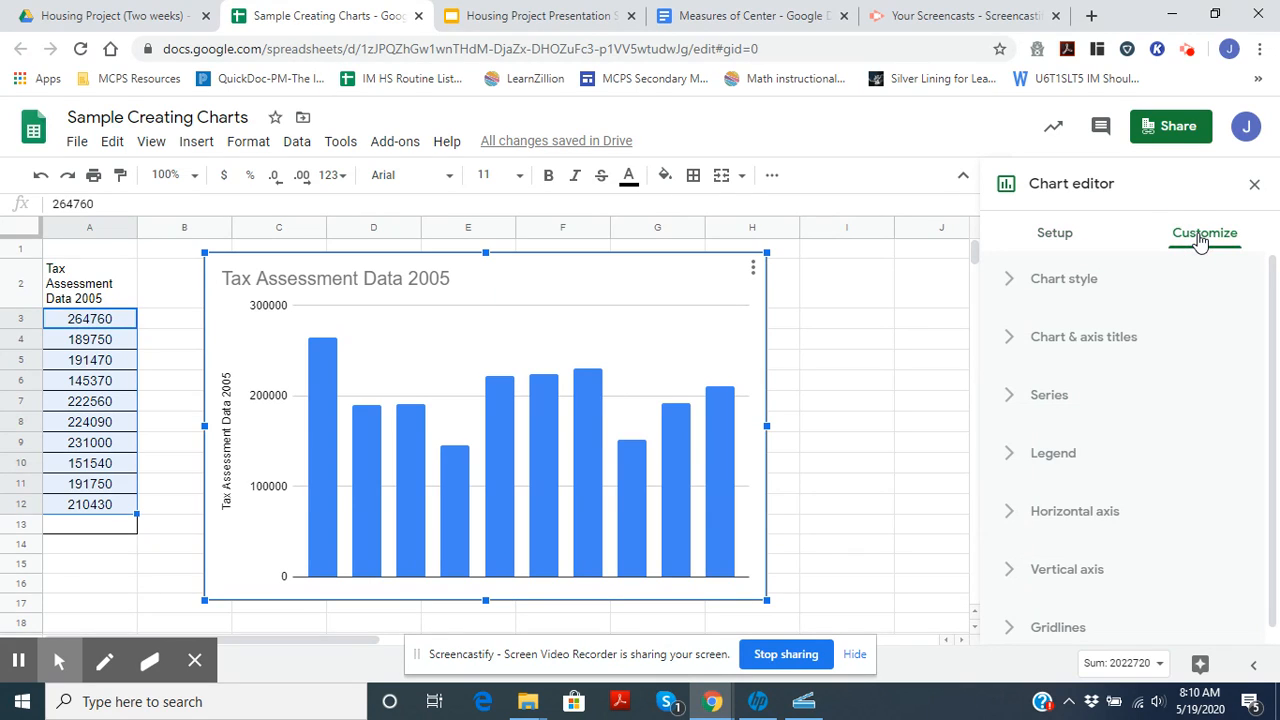
{"action": "left_click", "coordinate": [1097, 343]}
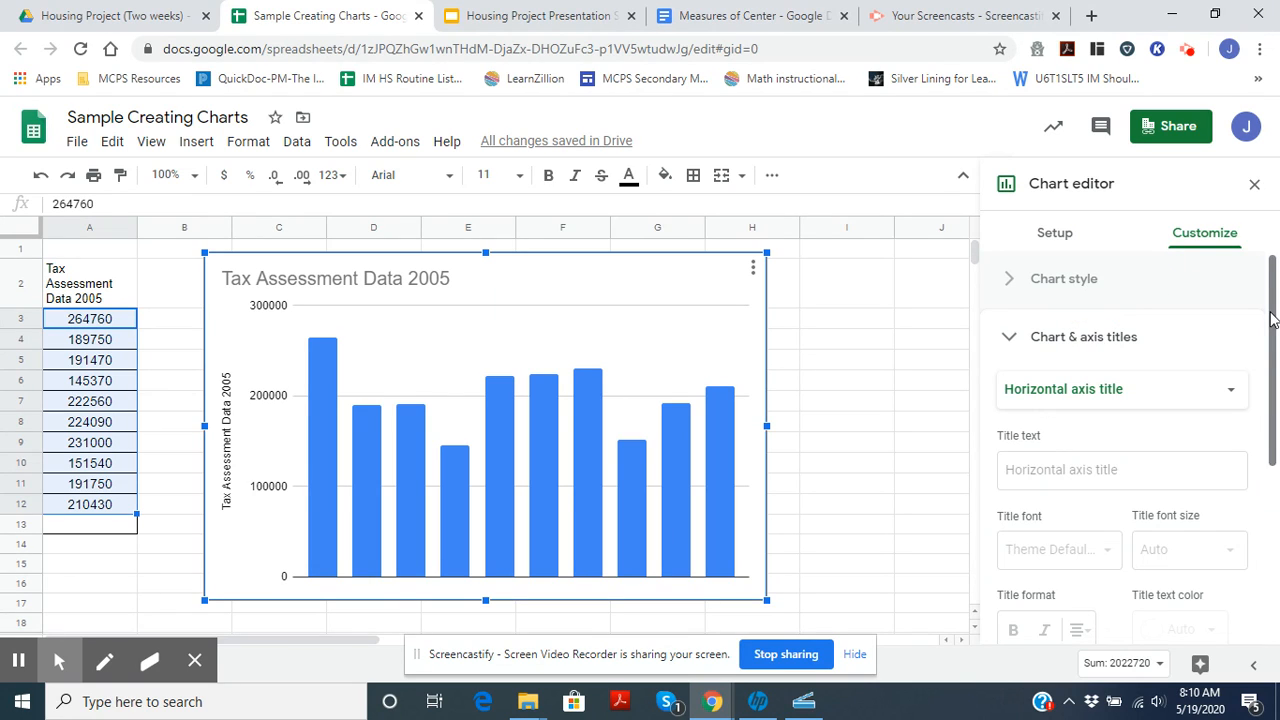
{"action": "left_click_drag", "start_coordinate": [1273, 318], "coordinate": [1273, 358]}
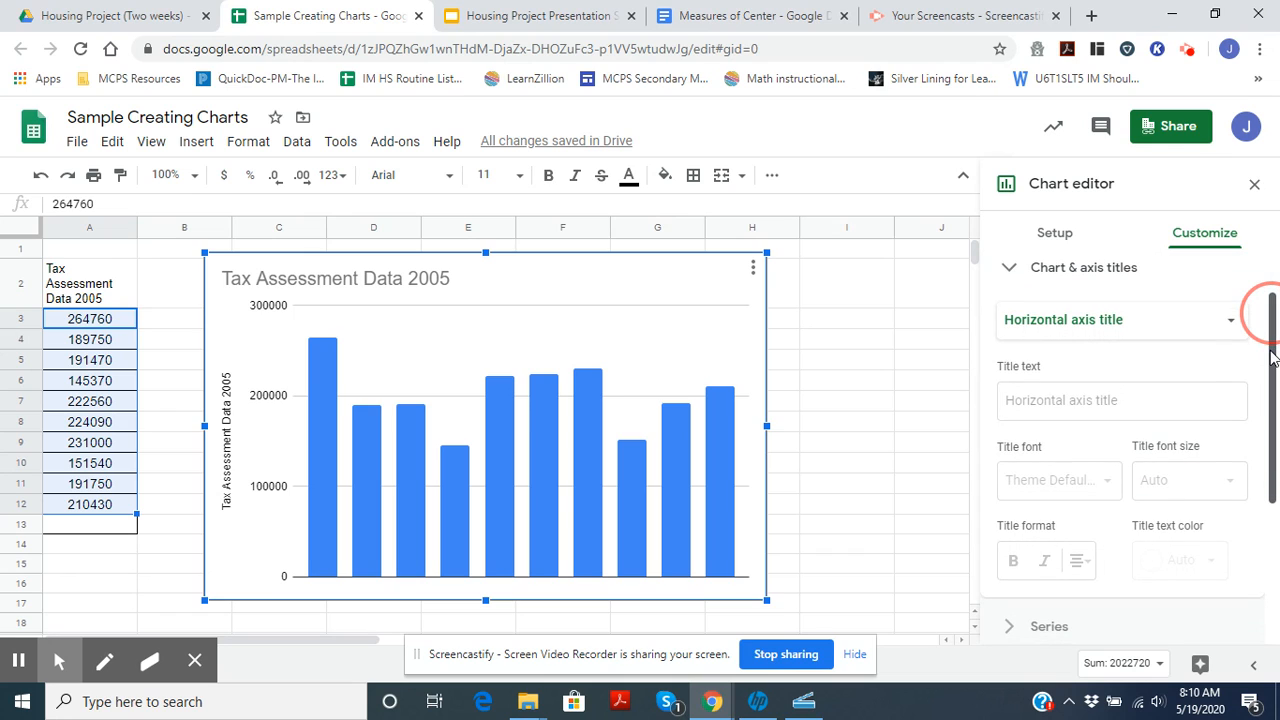
{"action": "left_click", "coordinate": [1117, 320]}
{"action": "left_click", "coordinate": [1080, 251]}
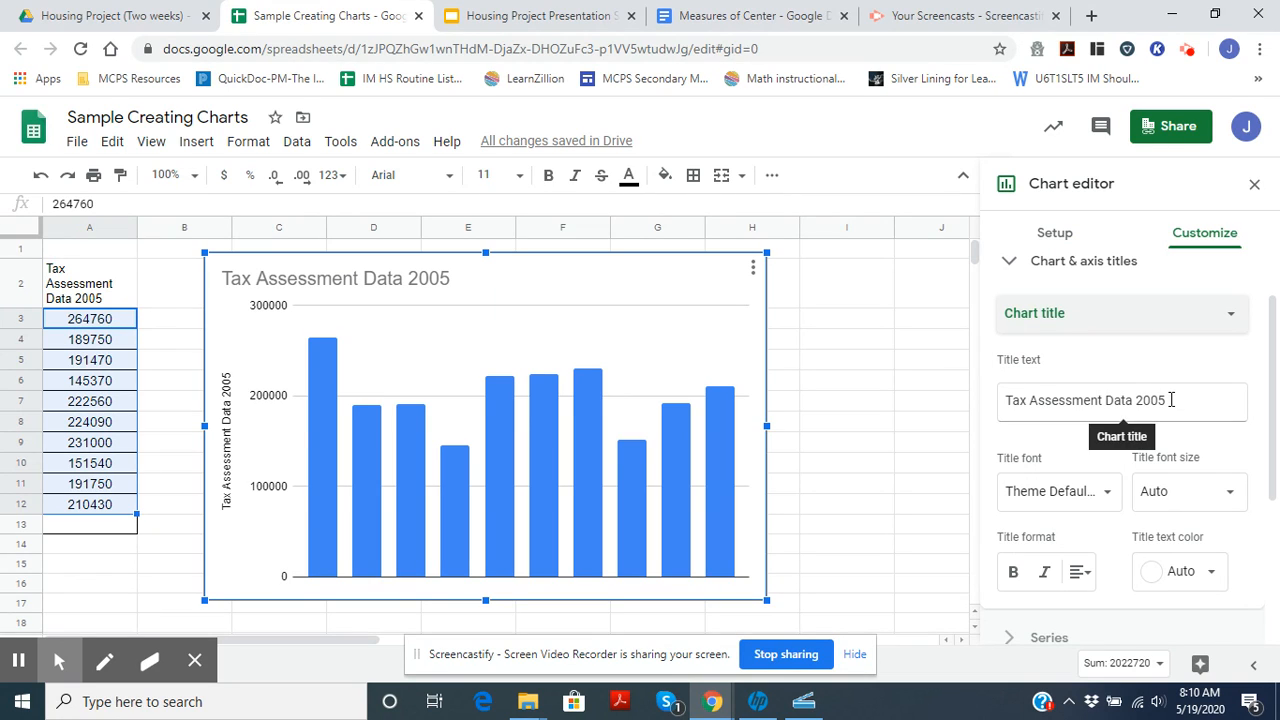
Set the chart's horizontal axis title to "Houses 1 -10"
{"action": "left_click", "coordinate": [1141, 315]}
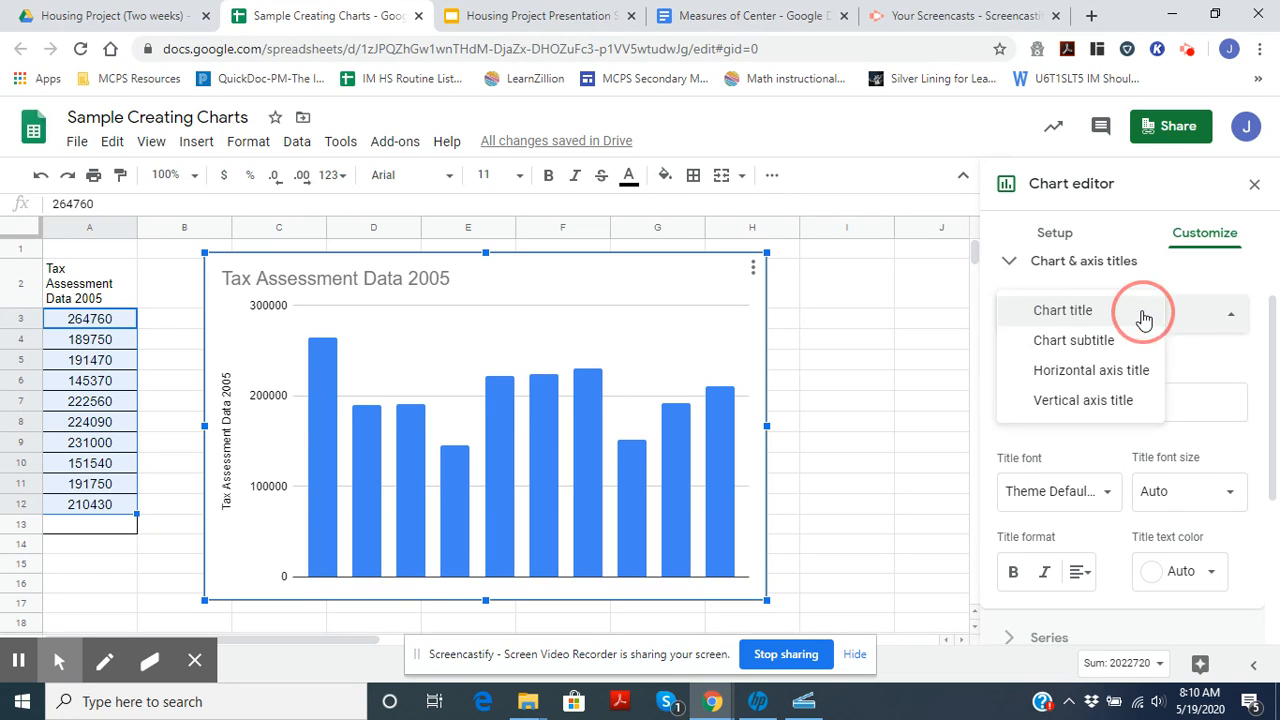
{"action": "left_click", "coordinate": [1114, 383]}
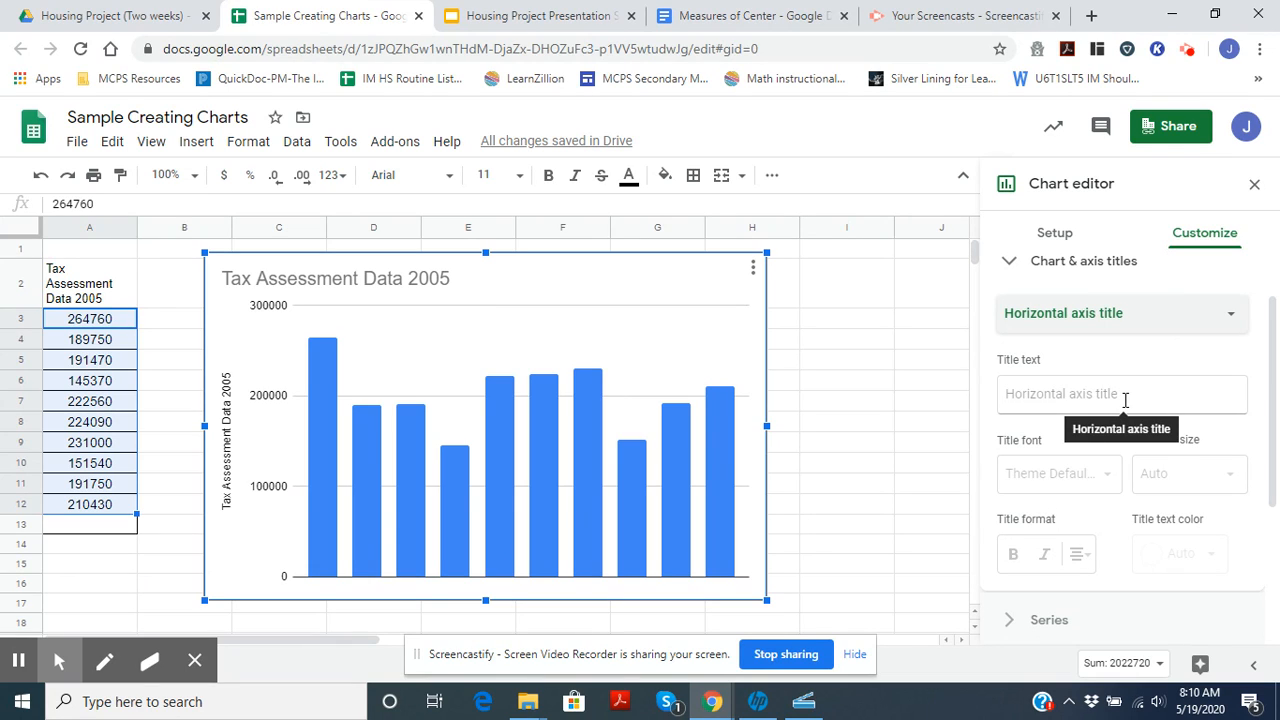
{"action": "left_click", "coordinate": [1125, 399]}
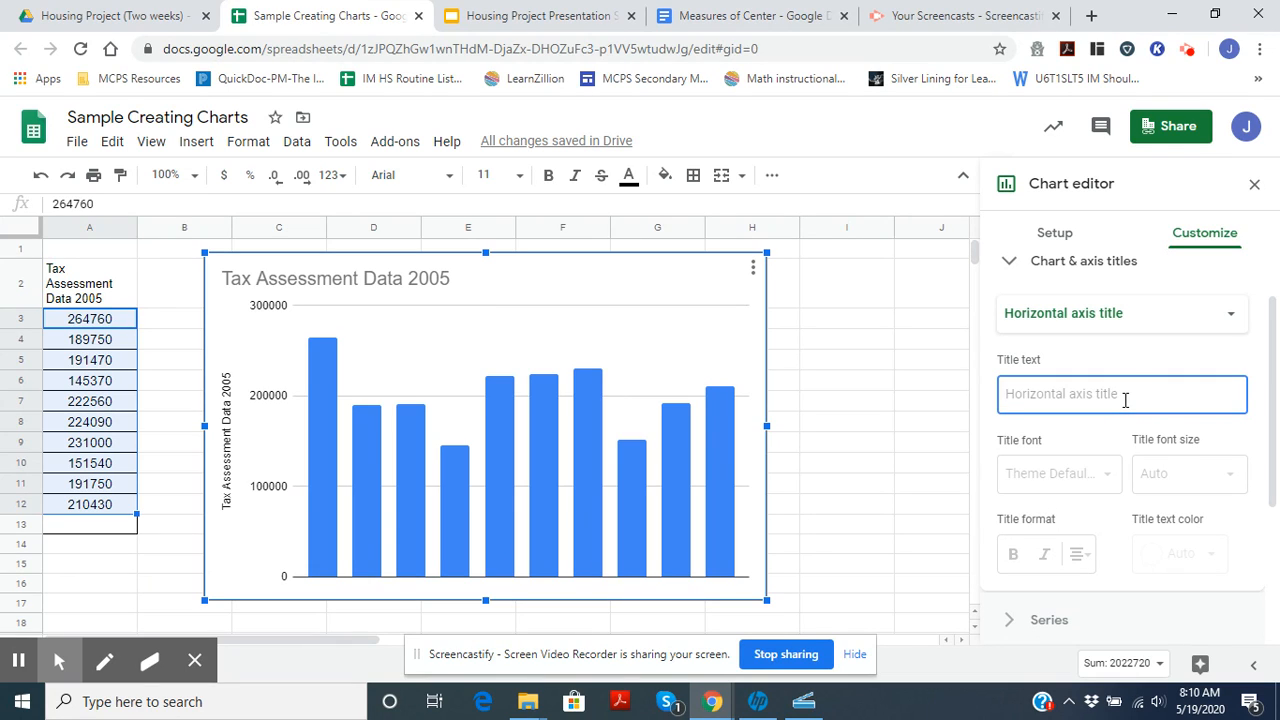
{"action": "type", "text": "Hou"}
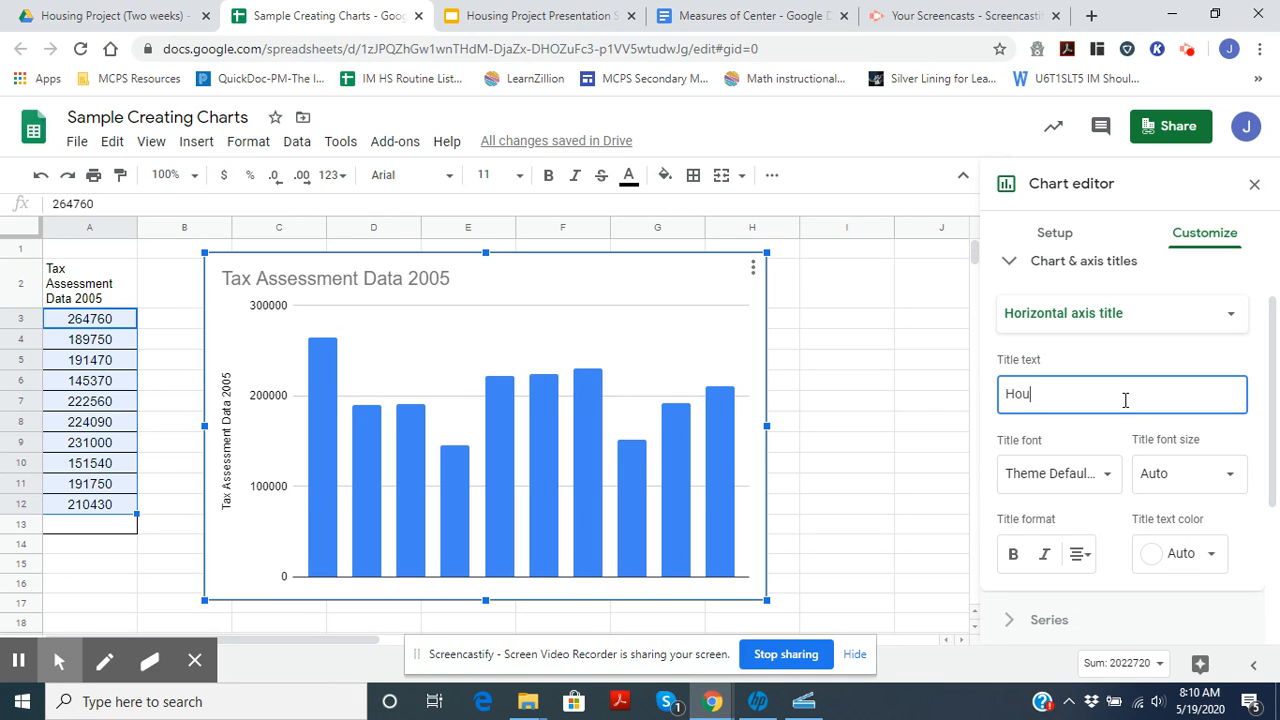
{"action": "type", "text": "ses -10"}
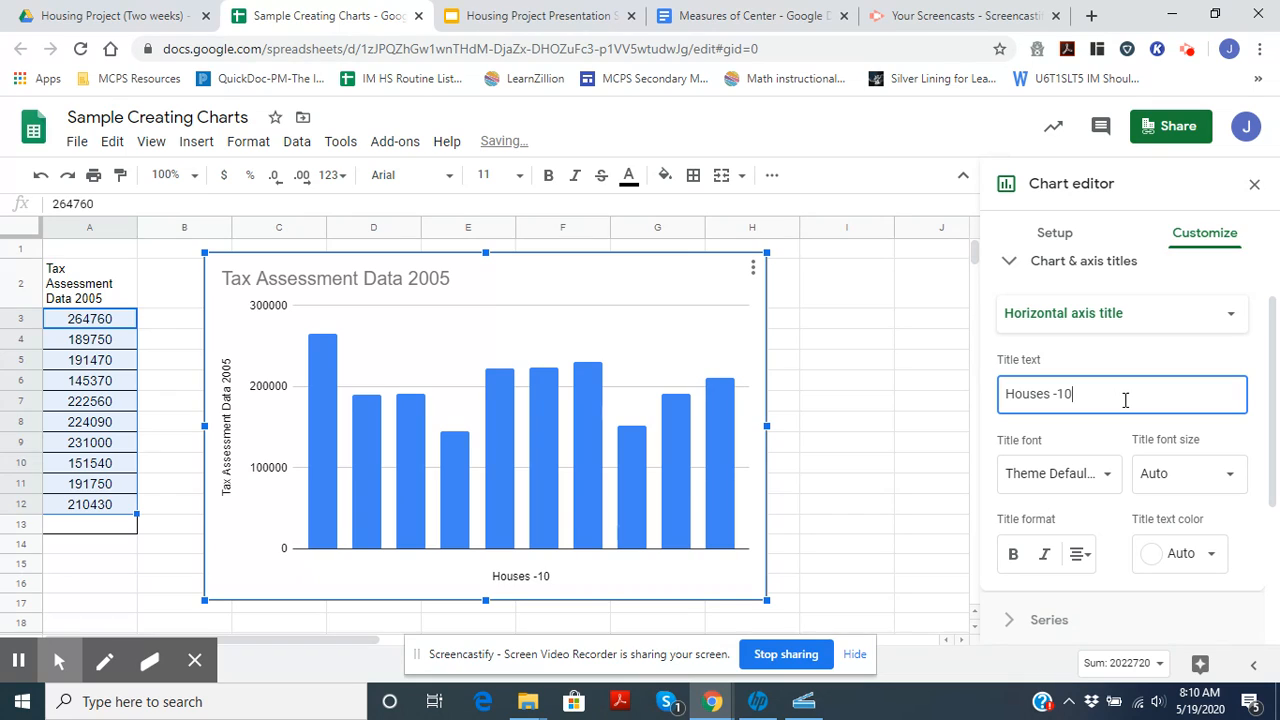
{"action": "left_click", "coordinate": [1053, 393]}
{"action": "type", "text": "1"}
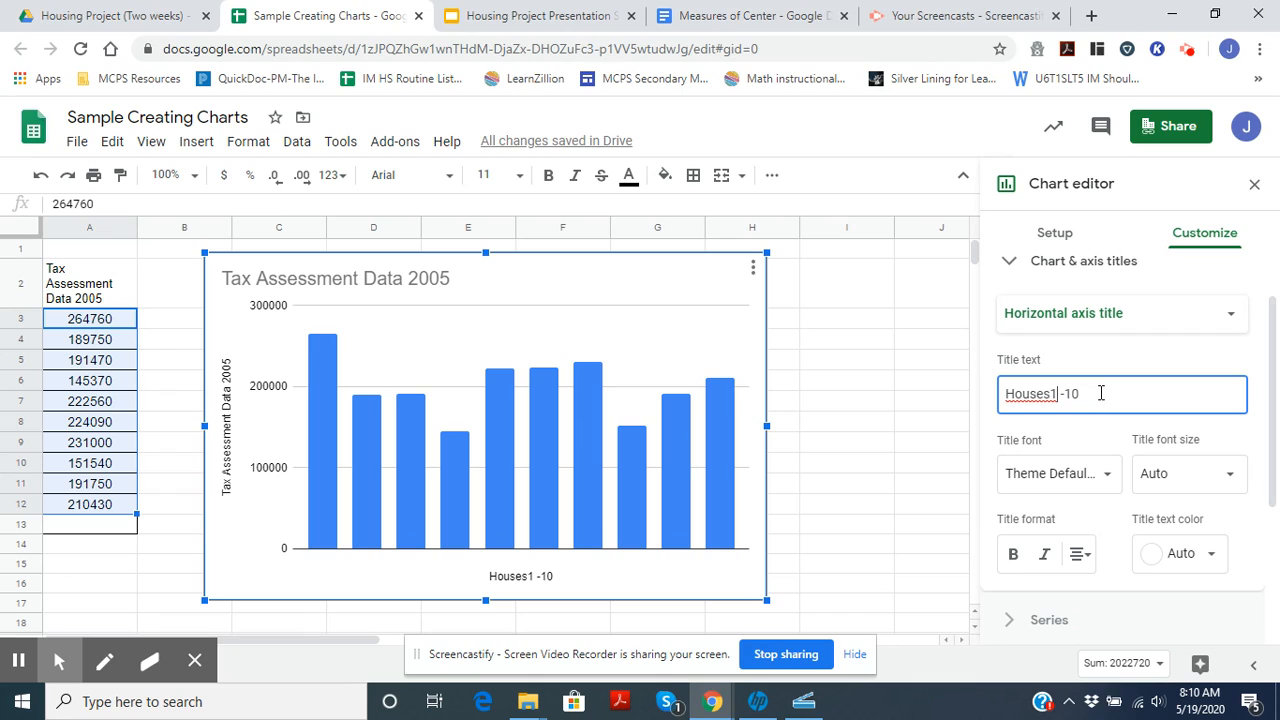
{"action": "left_click", "coordinate": [1051, 393]}
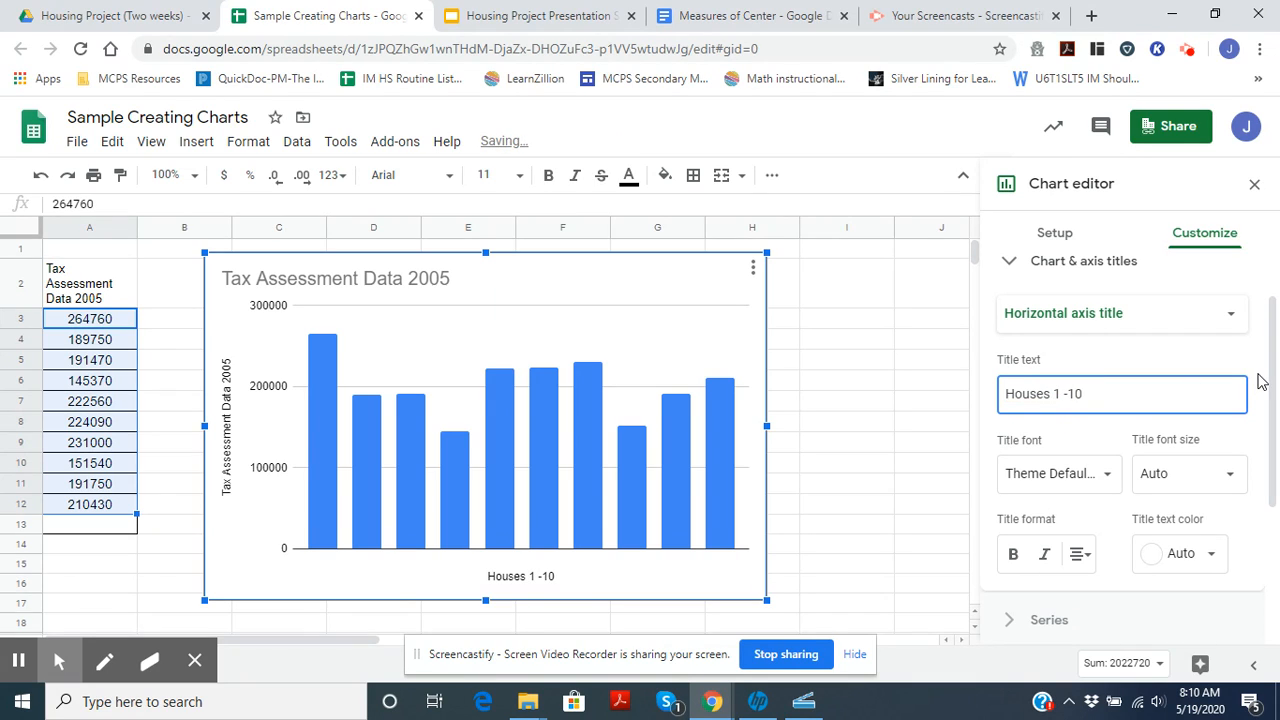
Set the chart's vertical axis title to "Tax Assessment Data 2005 (in $)"
{"action": "left_click", "coordinate": [1195, 314]}
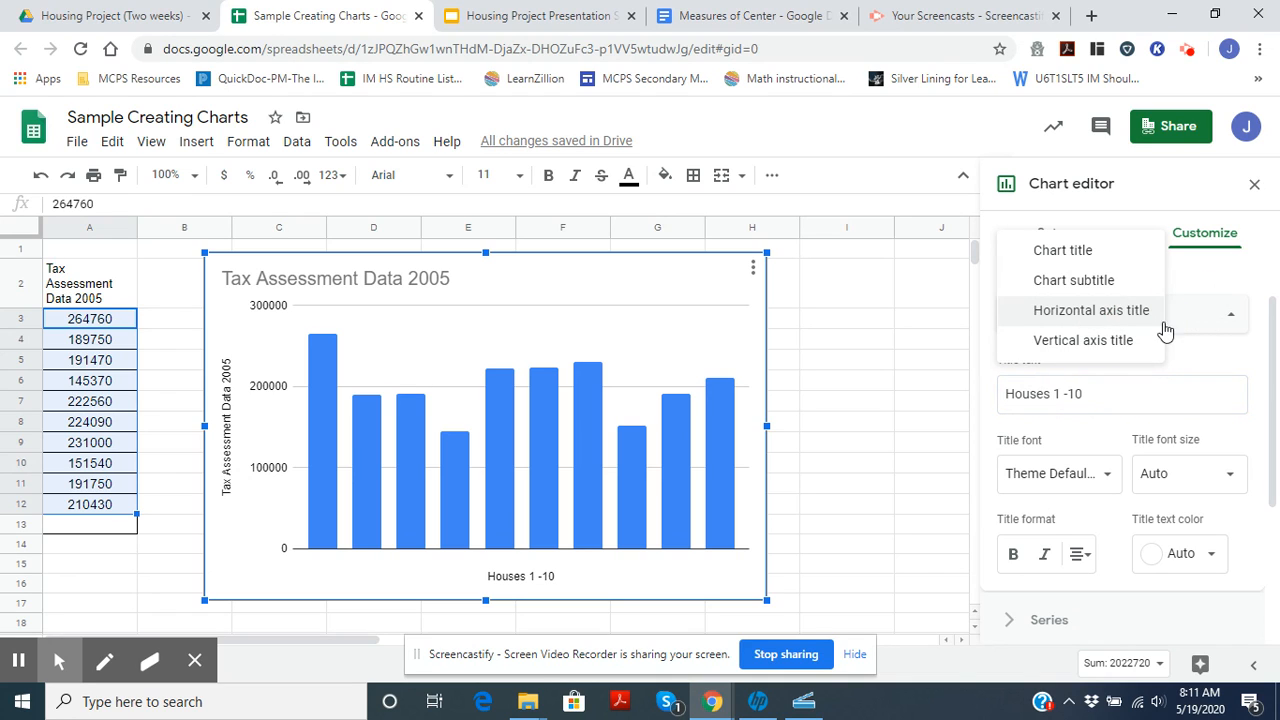
{"action": "left_click", "coordinate": [1139, 345]}
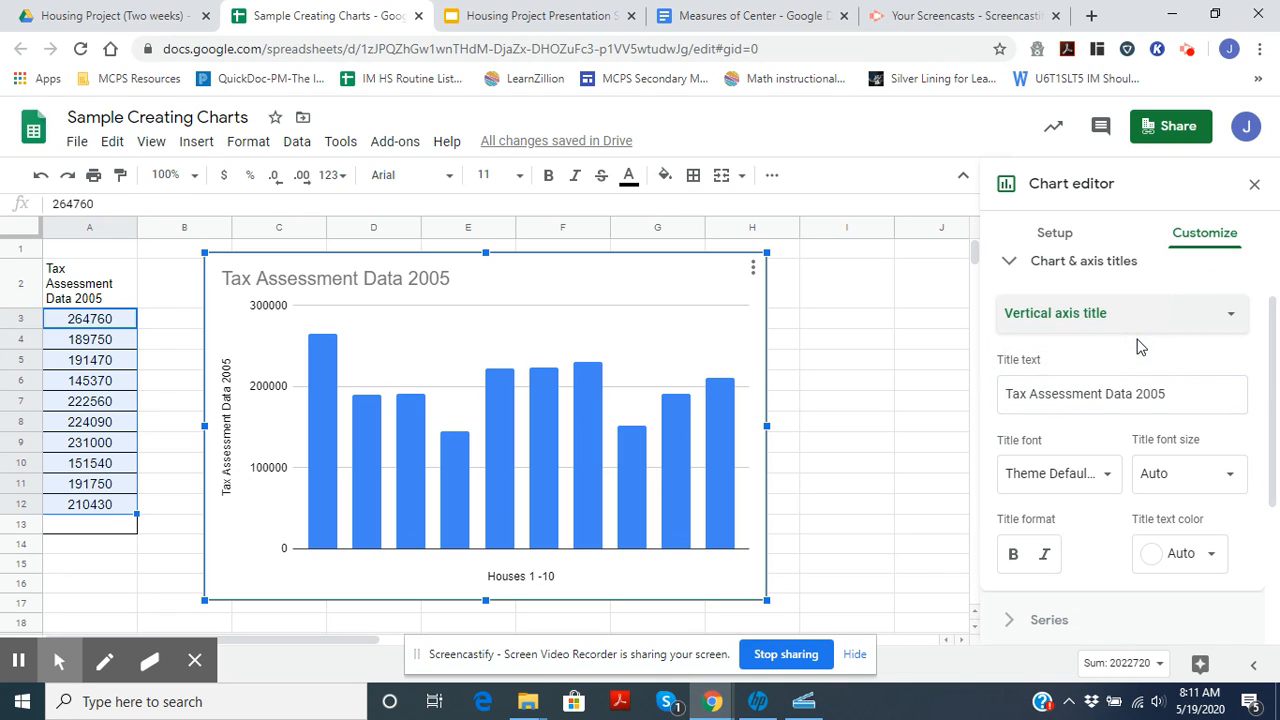
{"action": "left_click", "coordinate": [1214, 397]}
{"action": "type", "text": "("}
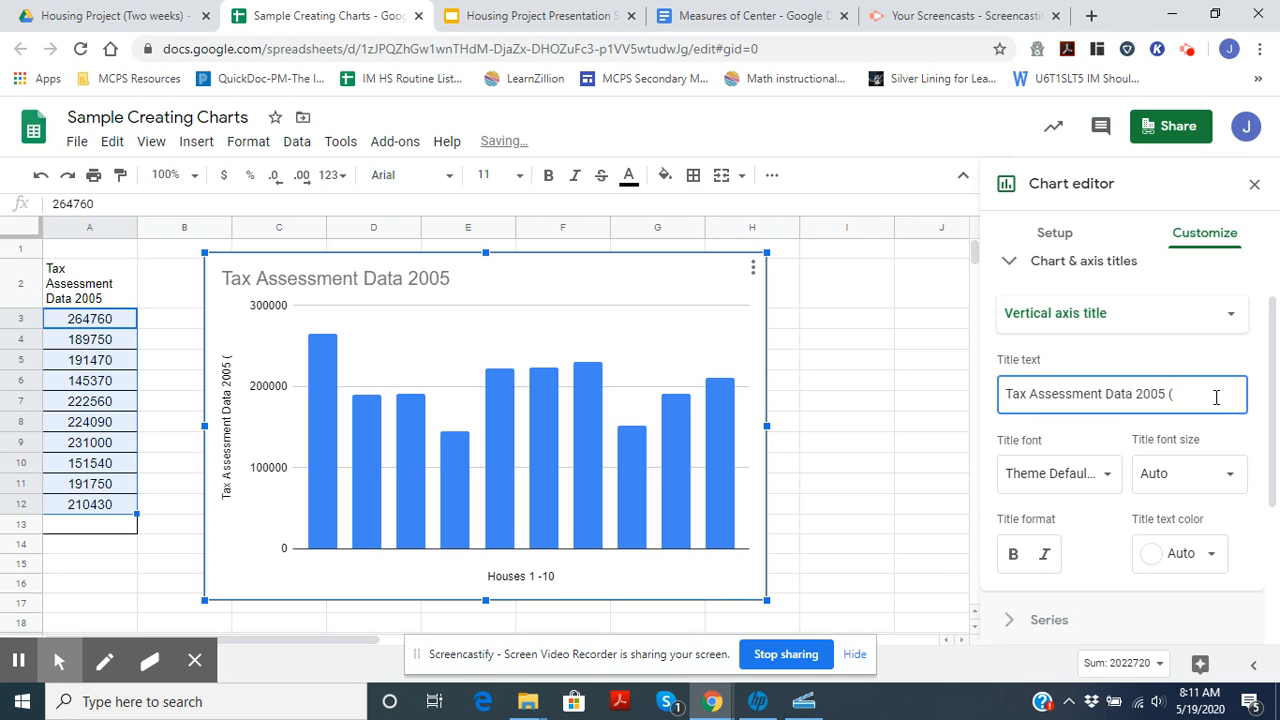
{"action": "type", "text": "in "}
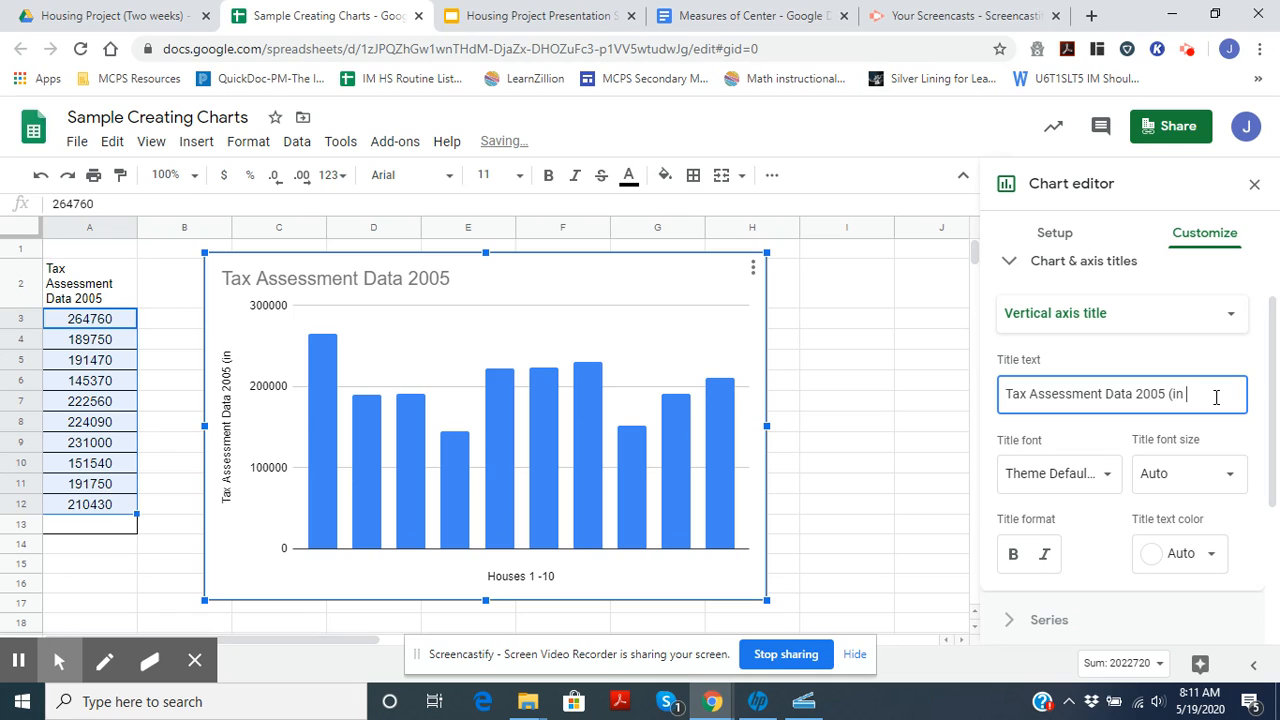
{"action": "type", "text": "$"}
{"action": "type", "text": ")"}
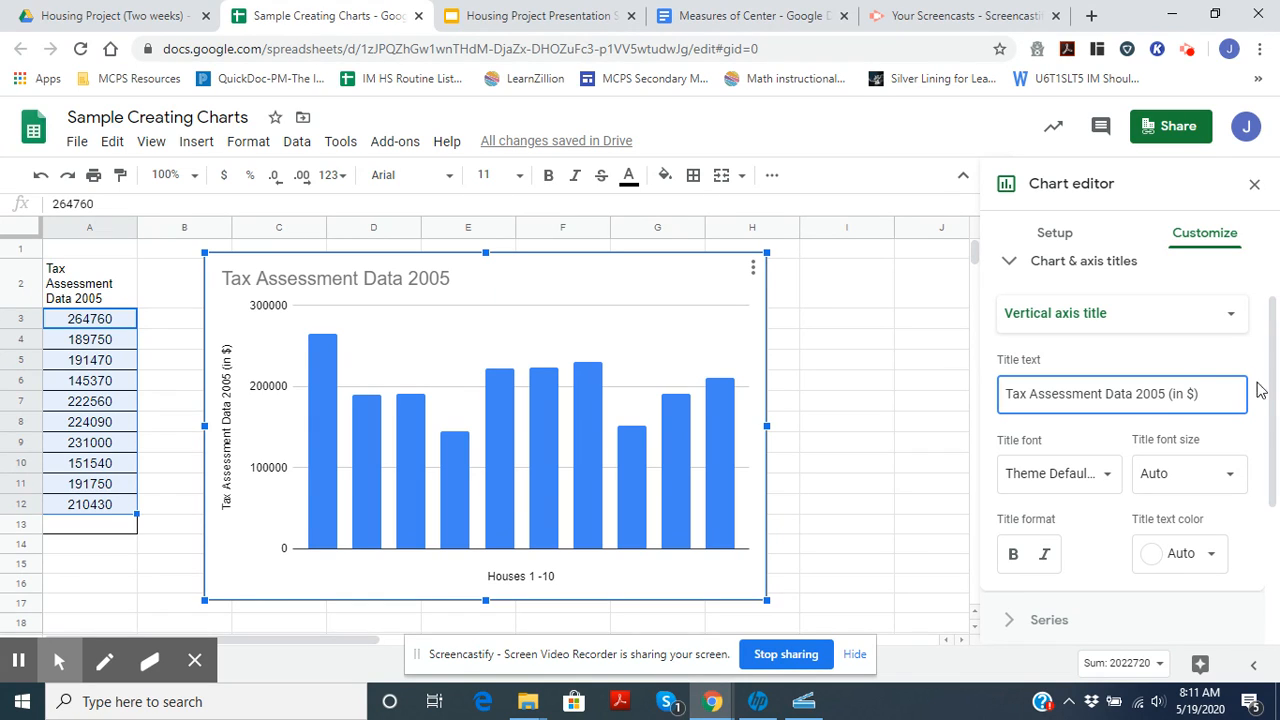
Try to limit the chart's vertical axis to a minimum of 0 and a maximum of 10
{"action": "left_click_drag", "start_coordinate": [1272, 375], "coordinate": [1267, 532]}
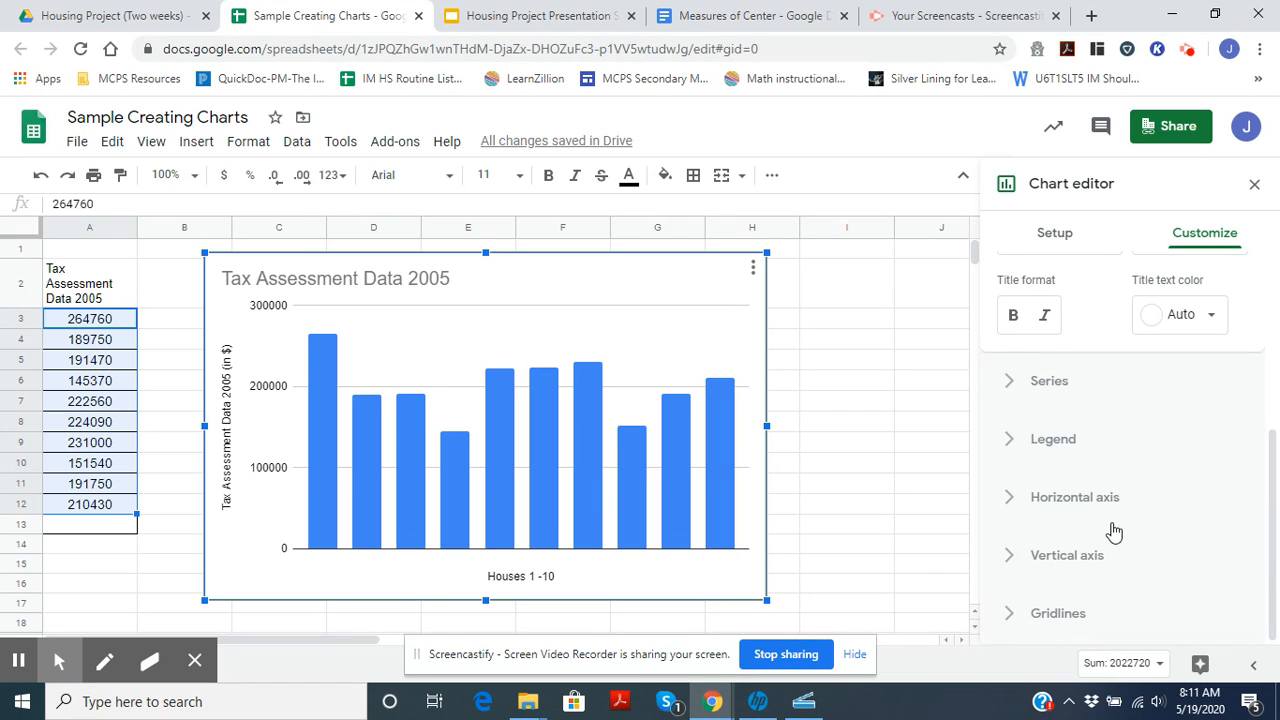
{"action": "left_click", "coordinate": [1015, 560]}
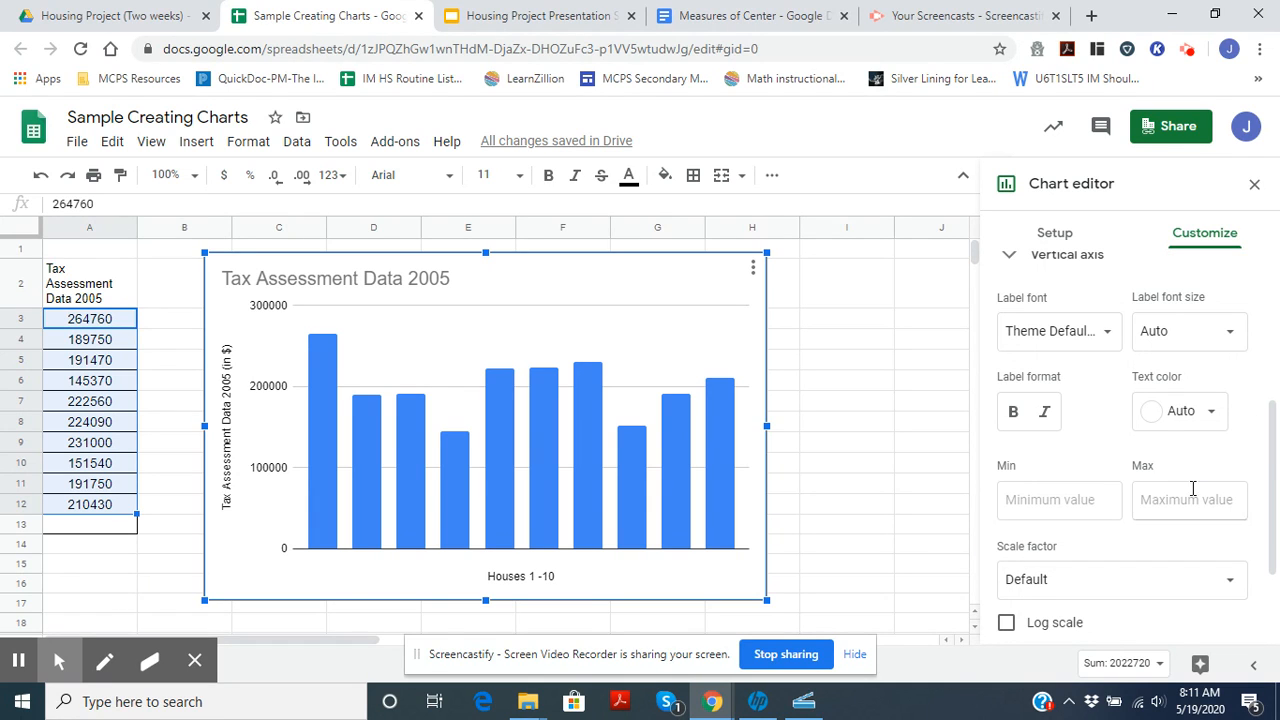
{"action": "left_click", "coordinate": [1054, 500]}
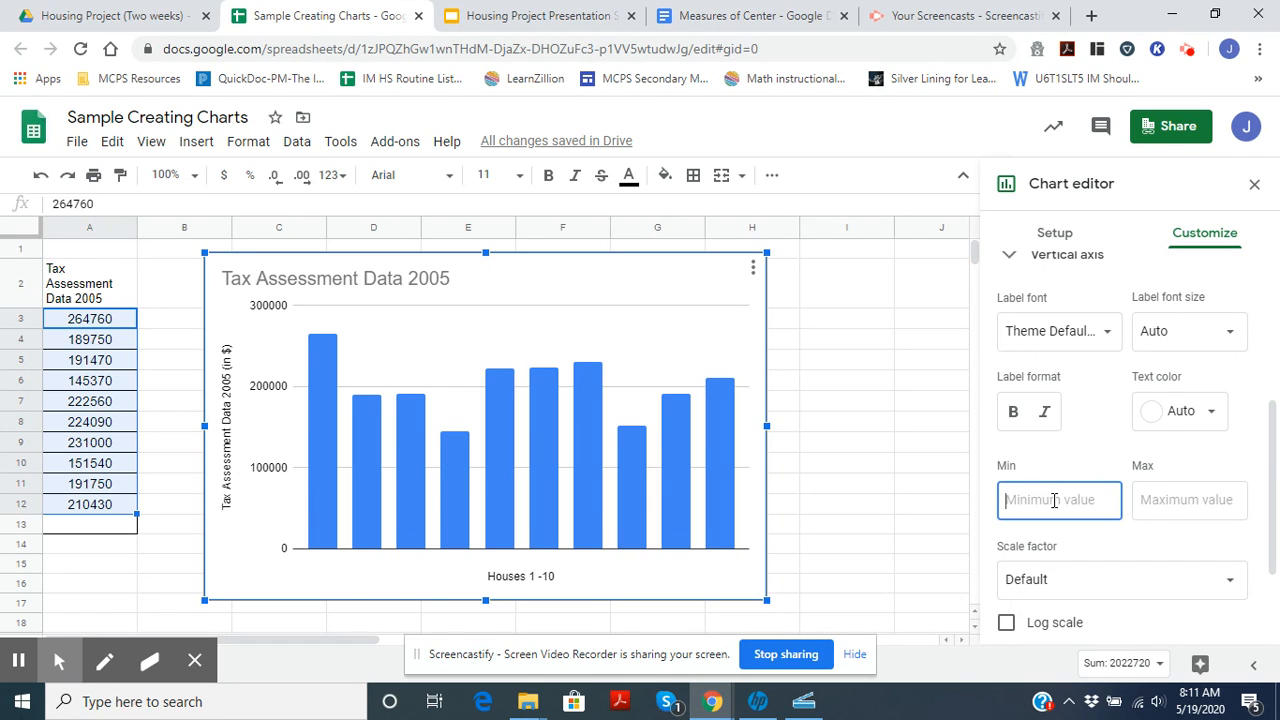
{"action": "type", "text": "0"}
{"action": "left_click", "coordinate": [1174, 504]}
{"action": "type", "text": "10"}
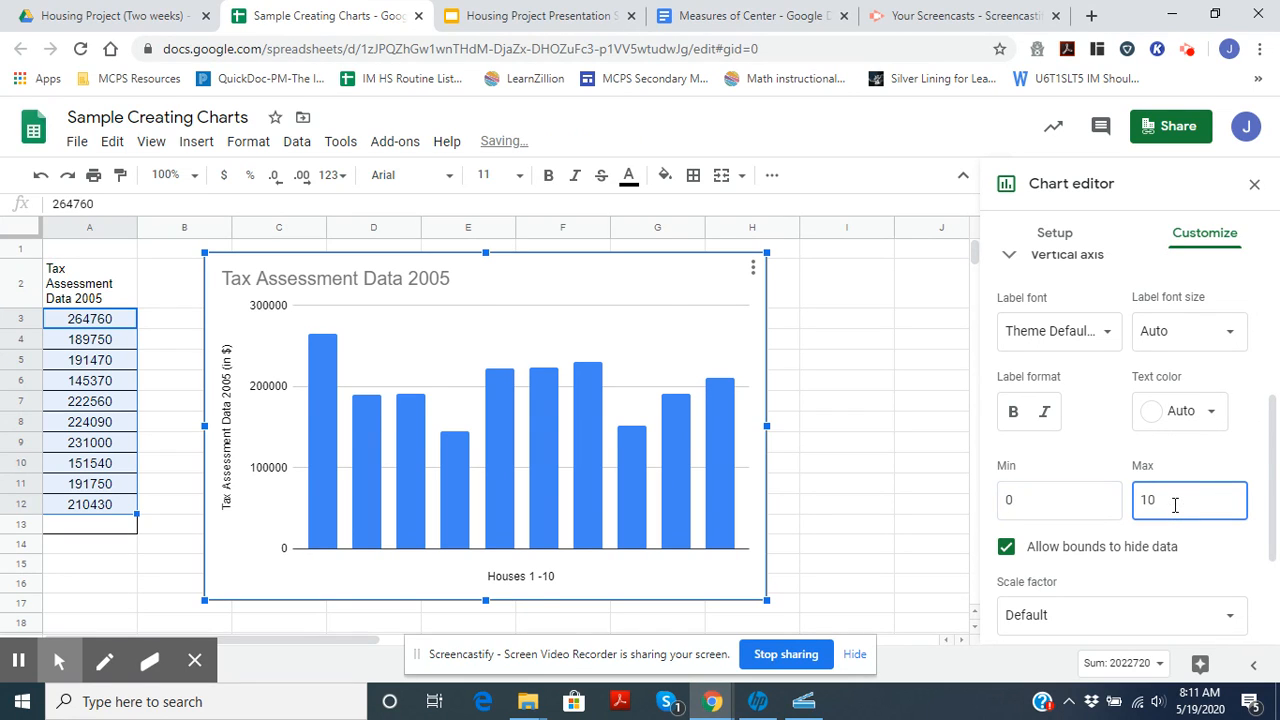
Clear the minimum and maximum values of the chart's vertical axis
{"action": "mouse_move", "coordinate": [1277, 430]}
{"action": "left_mouse_down"}
{"action": "mouse_move", "coordinate": [1274, 404]}
{"action": "mouse_move", "coordinate": [1272, 446]}
{"action": "left_mouse_up"}
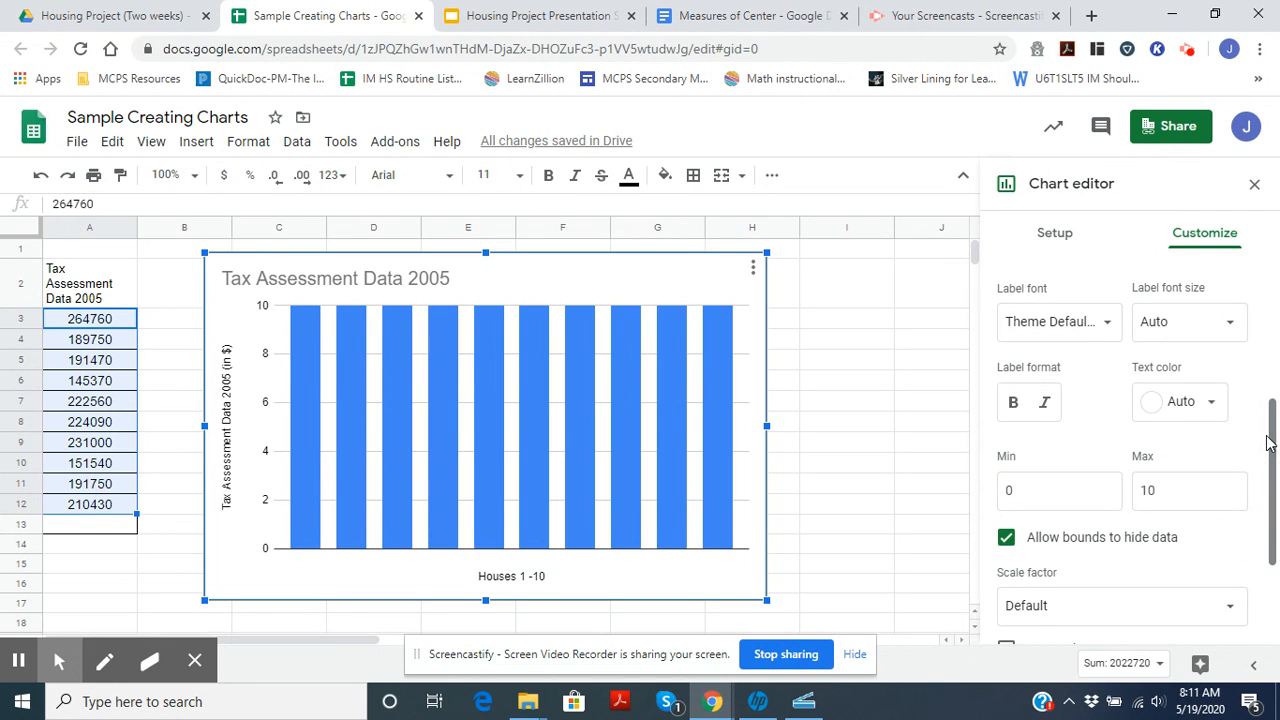
{"action": "left_click", "coordinate": [1025, 493]}
{"action": "key", "text": "BackSpace"}
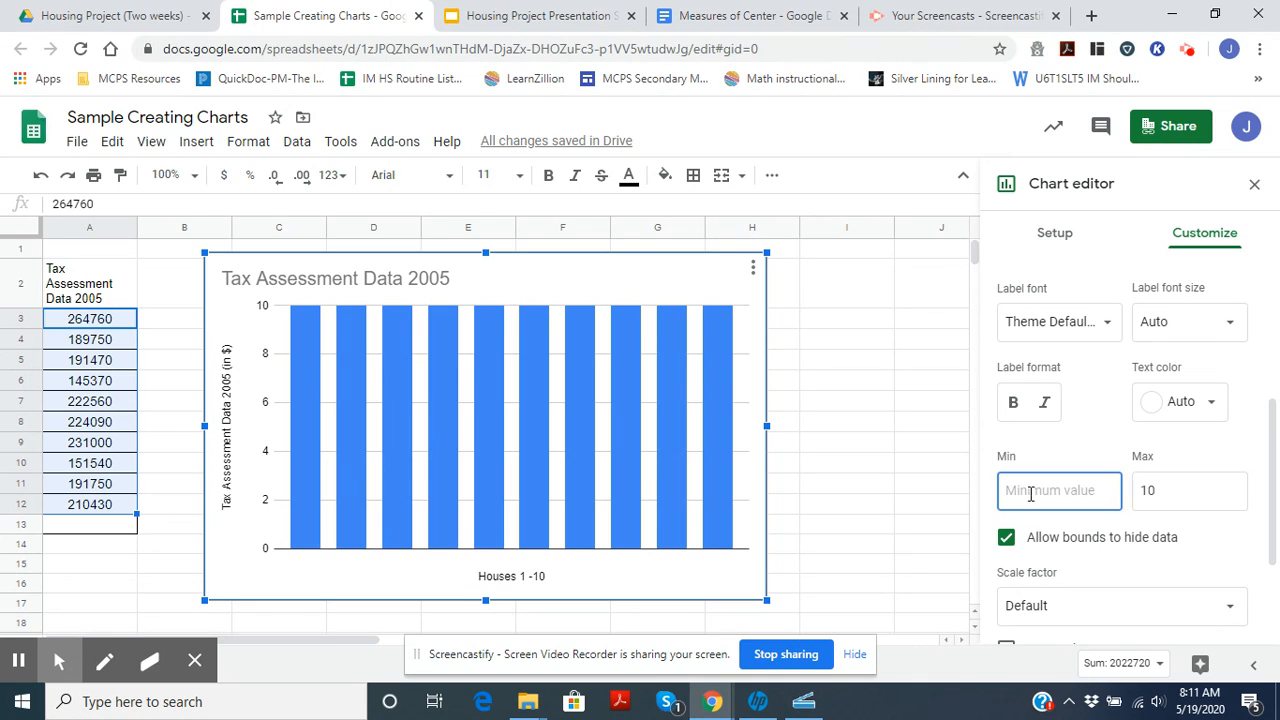
{"action": "left_click", "coordinate": [1182, 492]}
{"action": "key", "text": "BackSpace"}
{"action": "key", "text": "BackSpace"}
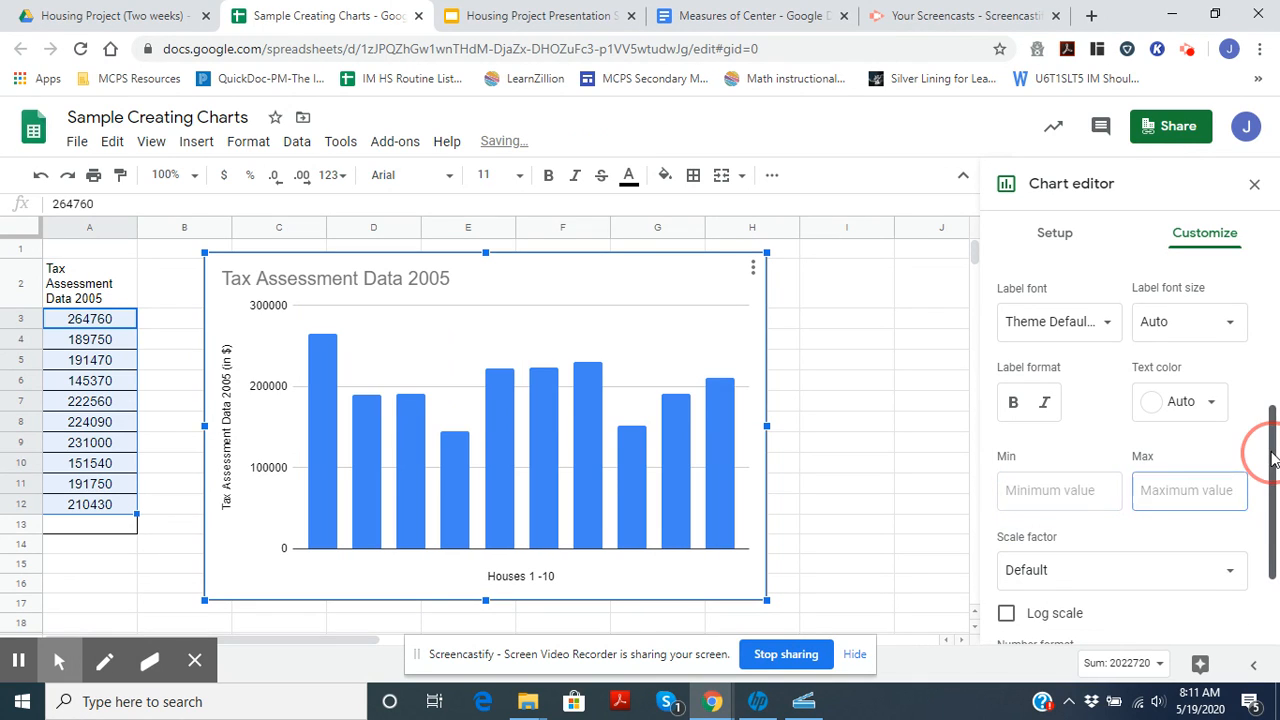
Open the chart's horizontal axis customization and look through its label and axis order options
{"action": "scroll", "coordinate": [1271, 452], "scroll_direction": "up", "scroll_amount": 1}
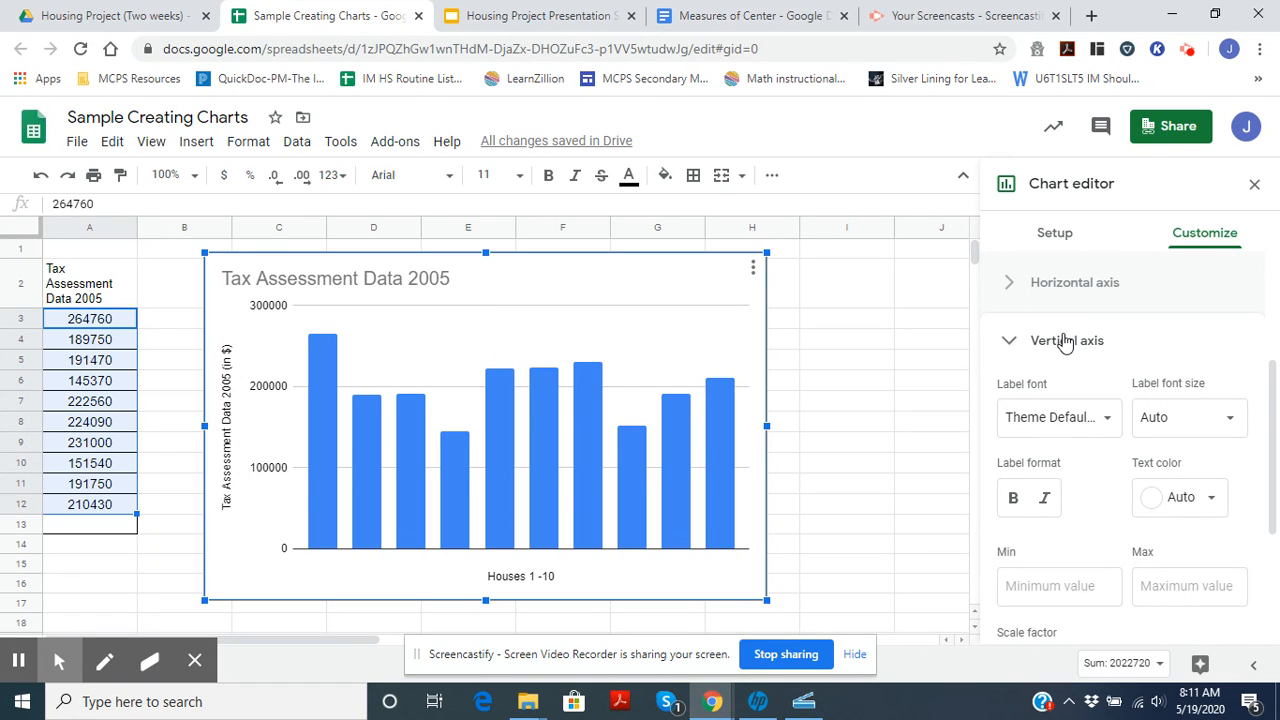
{"action": "left_click", "coordinate": [1055, 282]}
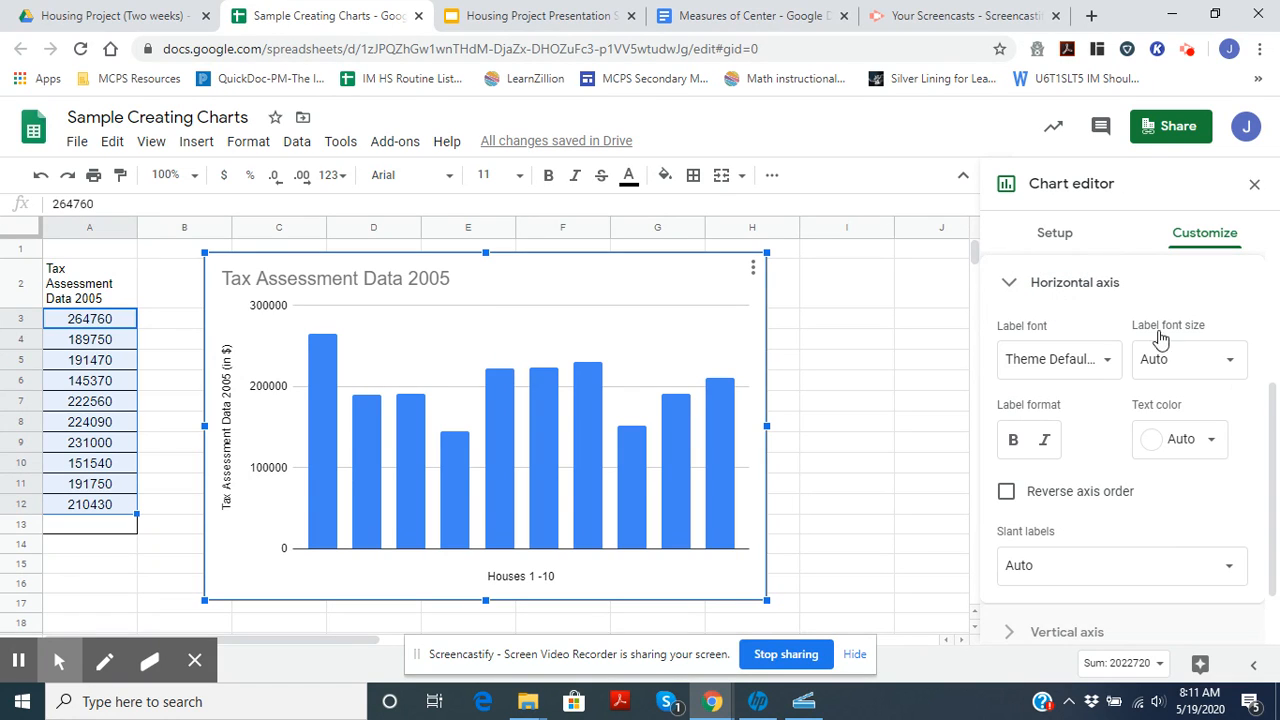
{"action": "mouse_move", "coordinate": [1275, 416]}
{"action": "left_mouse_down"}
{"action": "mouse_move", "coordinate": [1268, 477]}
{"action": "mouse_move", "coordinate": [1276, 428]}
{"action": "left_mouse_up"}
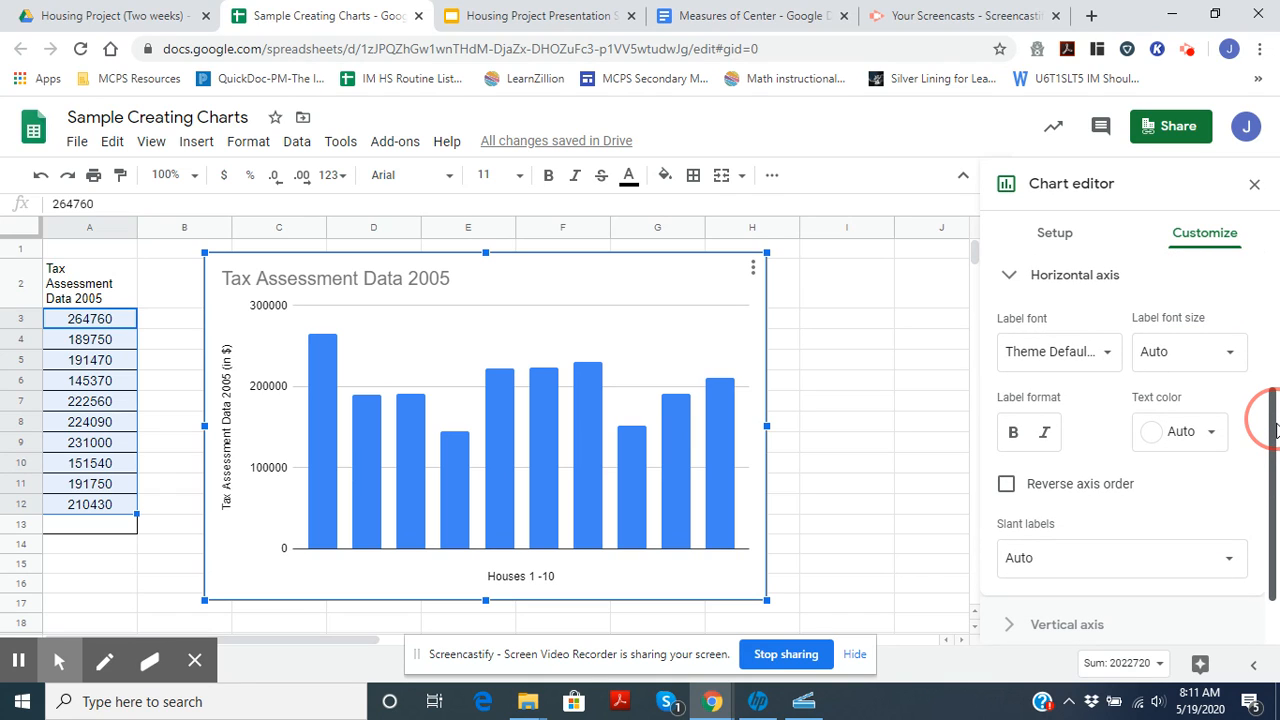
{"action": "left_click_drag", "start_coordinate": [1276, 430], "coordinate": [1276, 440]}
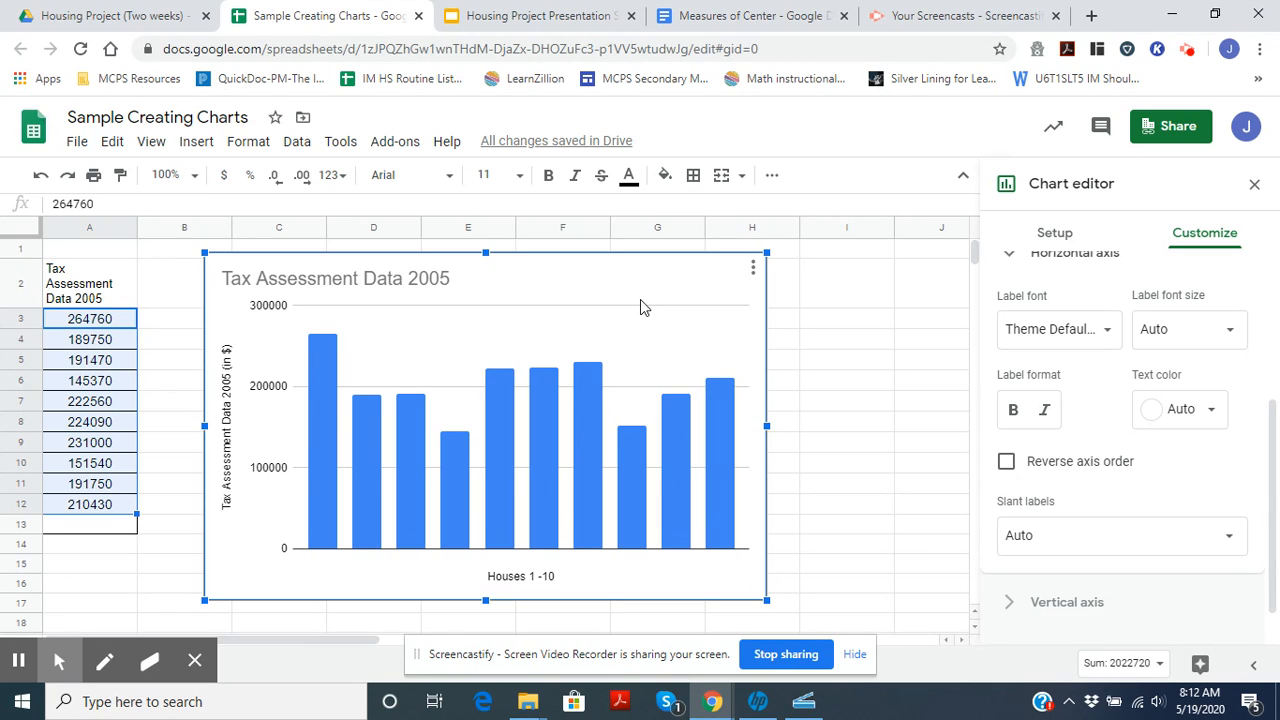
Copy the tax assessment chart and switch to the Housing Project Presentation Sample in Google Slides
{"action": "left_click", "coordinate": [753, 268]}
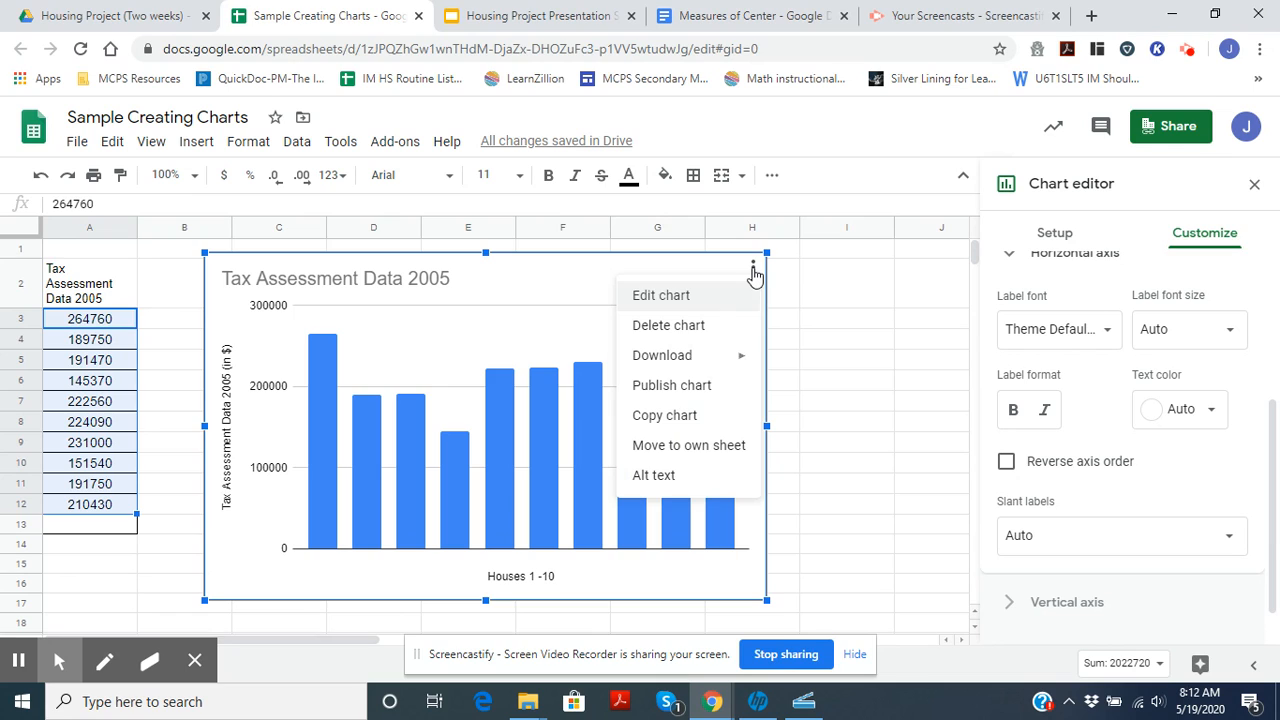
{"action": "left_click", "coordinate": [699, 418]}
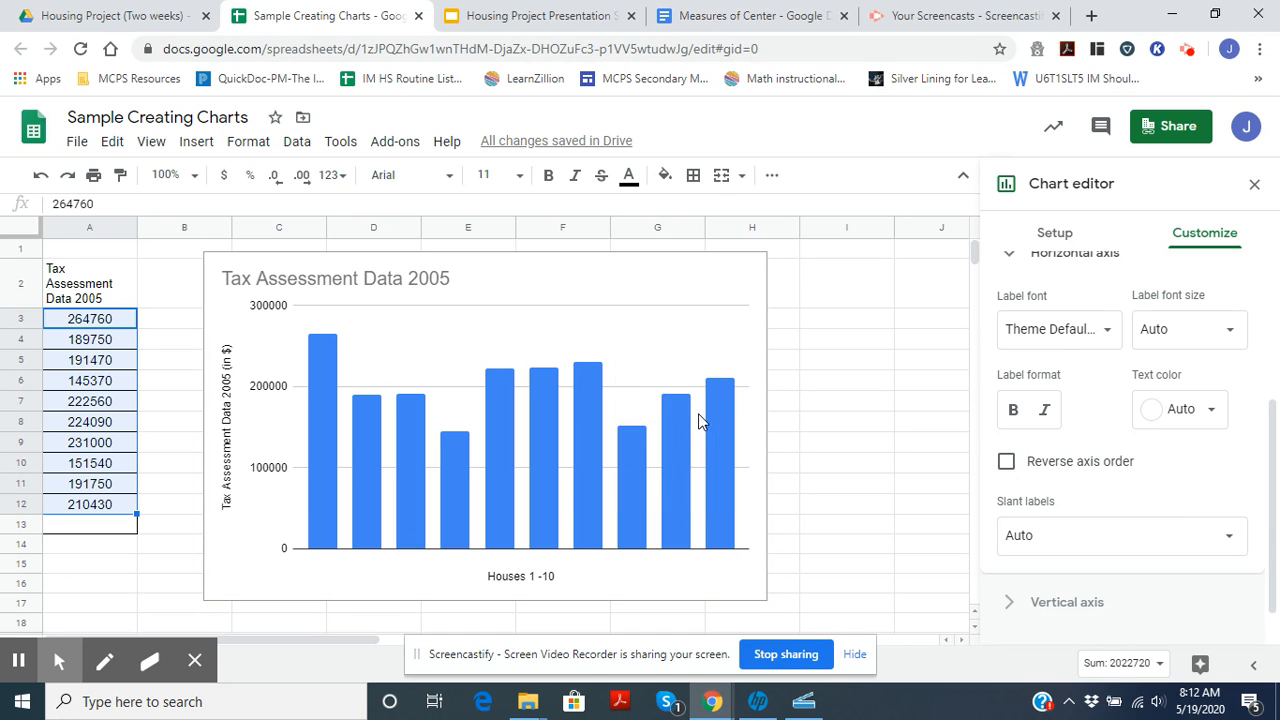
{"action": "left_click", "coordinate": [563, 14]}
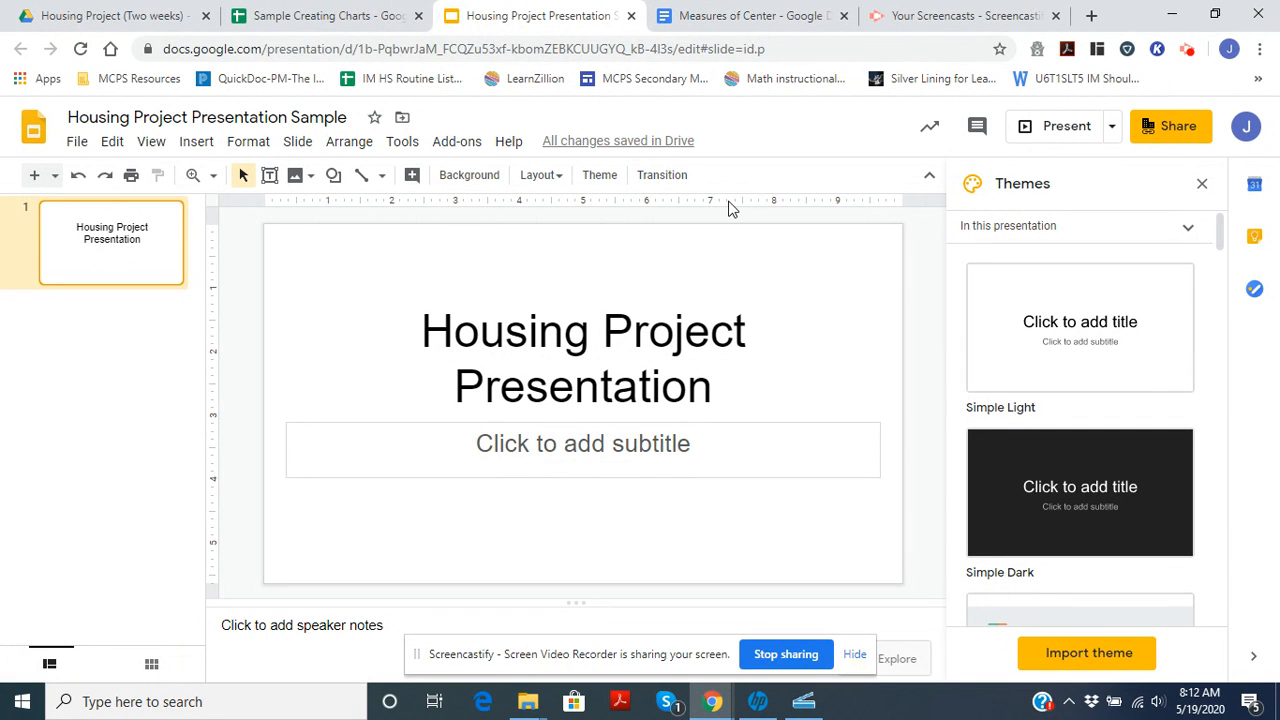